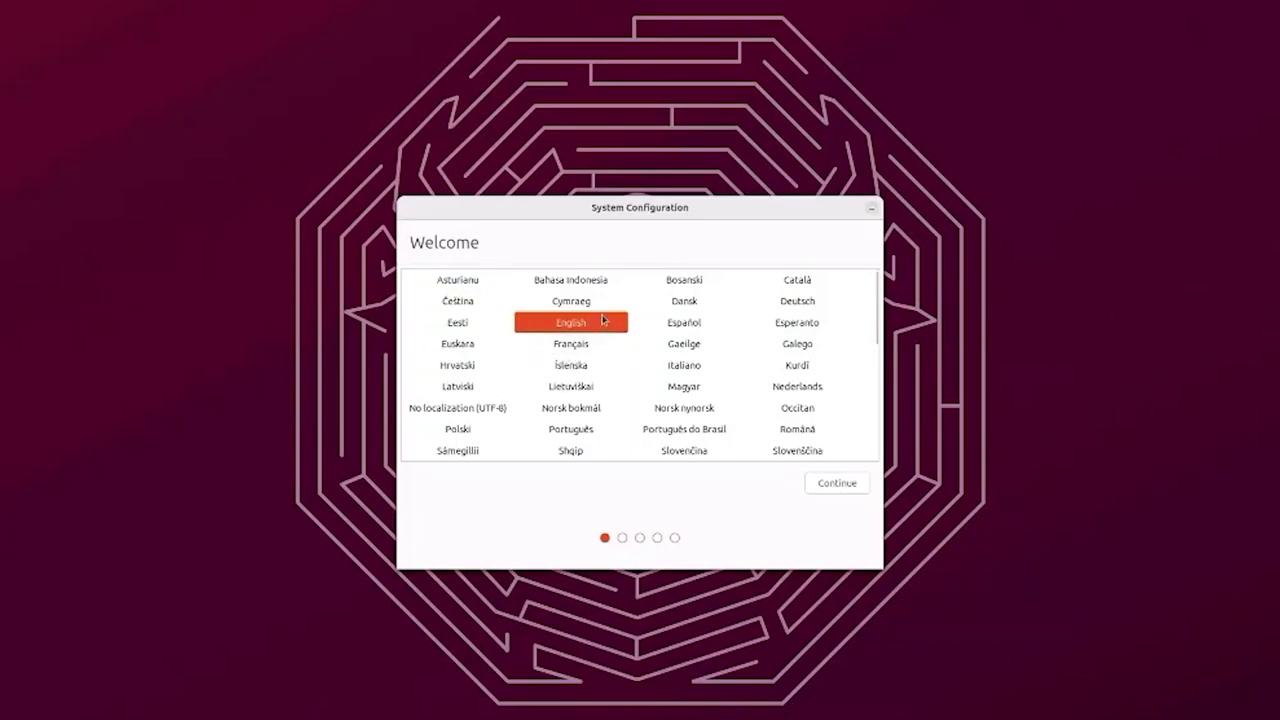
# Accept English, the English (US) keyboard layout and the New York time zone
pyautogui.click(849, 486)
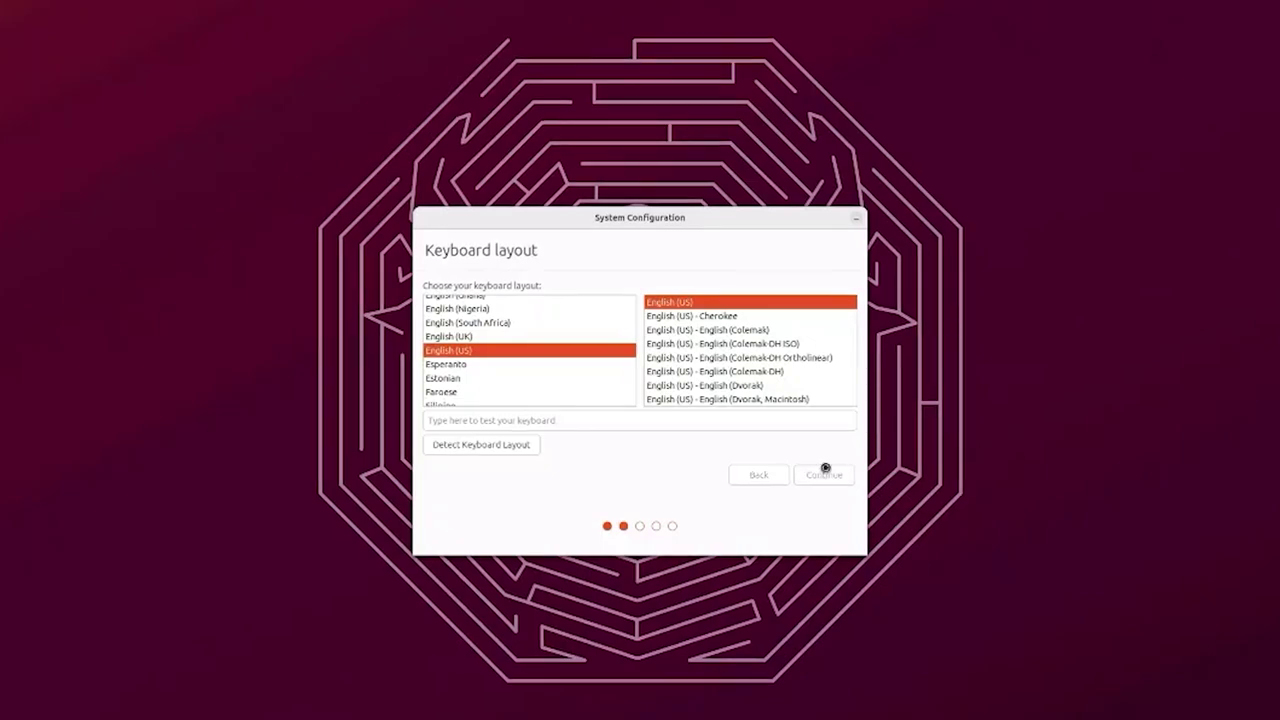
pyautogui.click(824, 476)
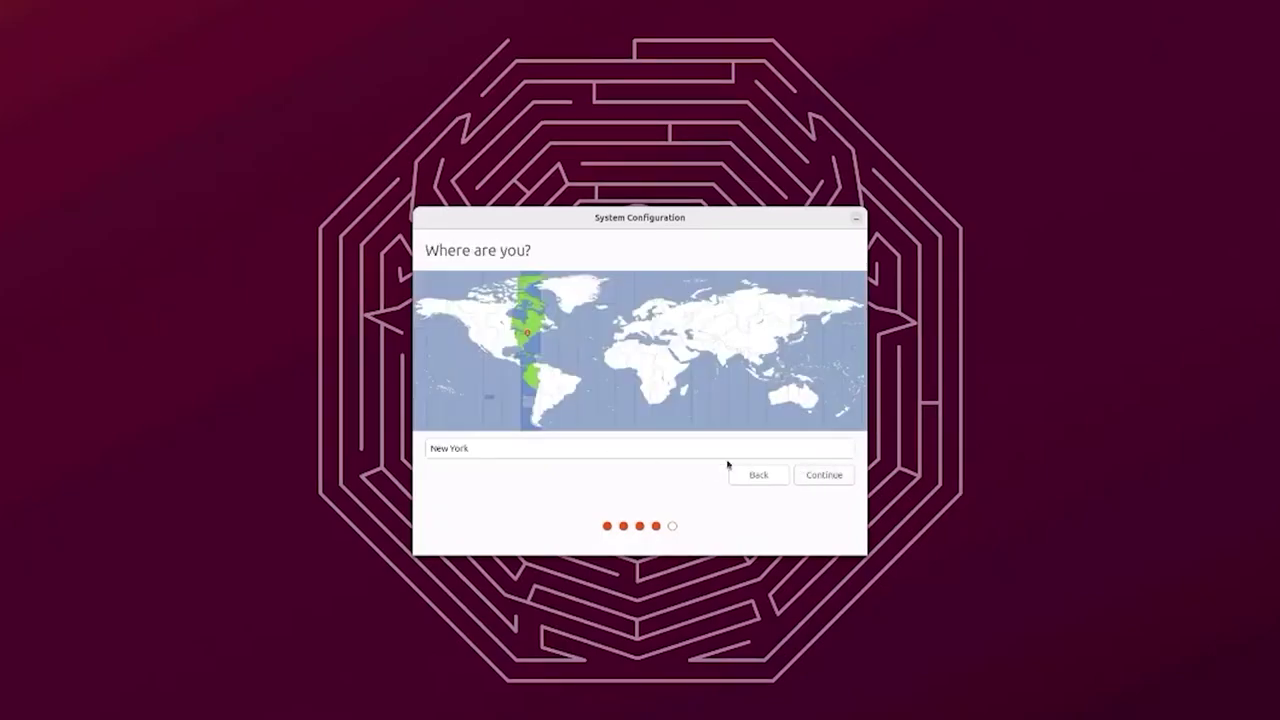
pyautogui.click(823, 475)
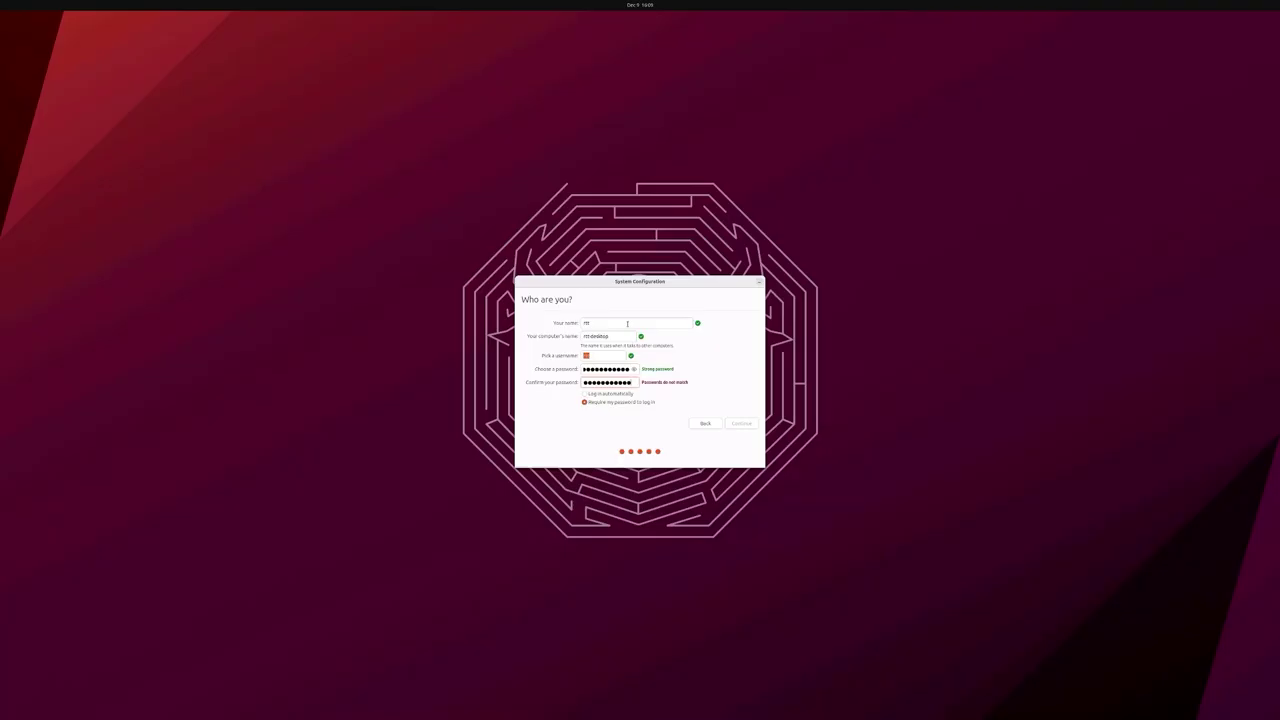
# Create the new user account, let installation finish, and enter the account password at login
pyautogui.write('1')
pyautogui.click(734, 423)
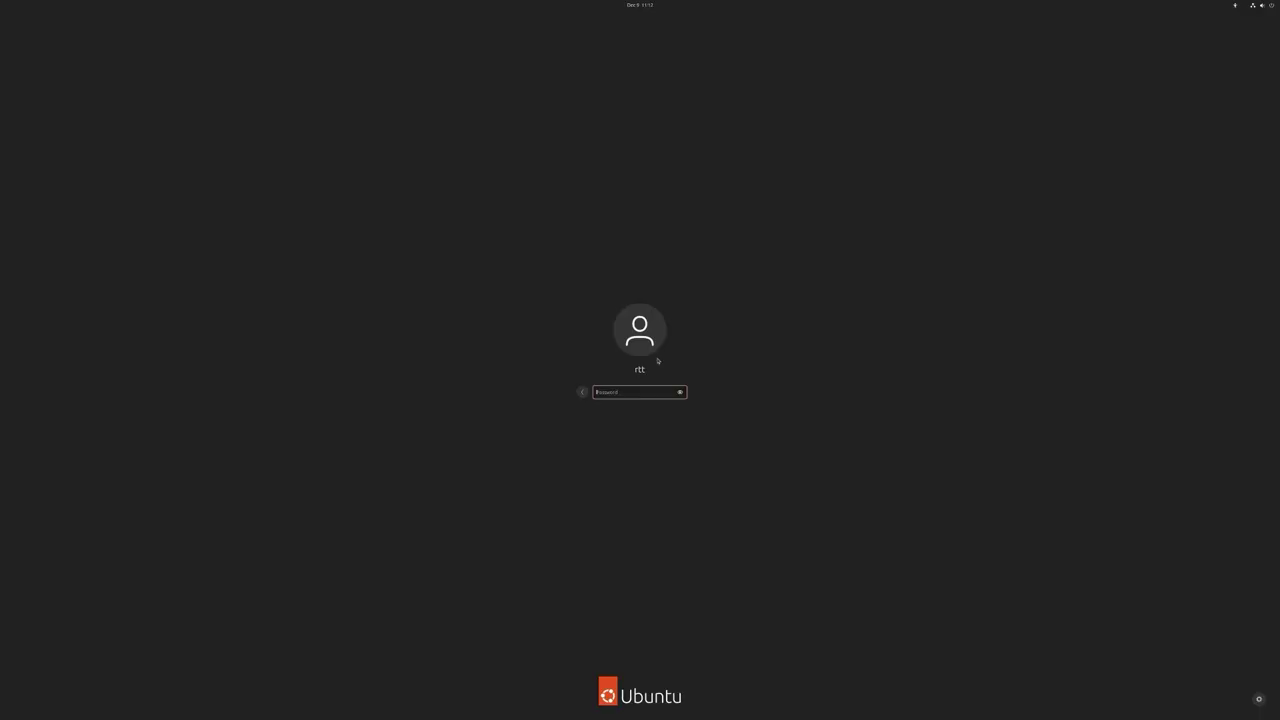
pyautogui.write('•••')
# Log in, skip online accounts, decline sending system info, and reach the final welcome page
pyautogui.press('Return')
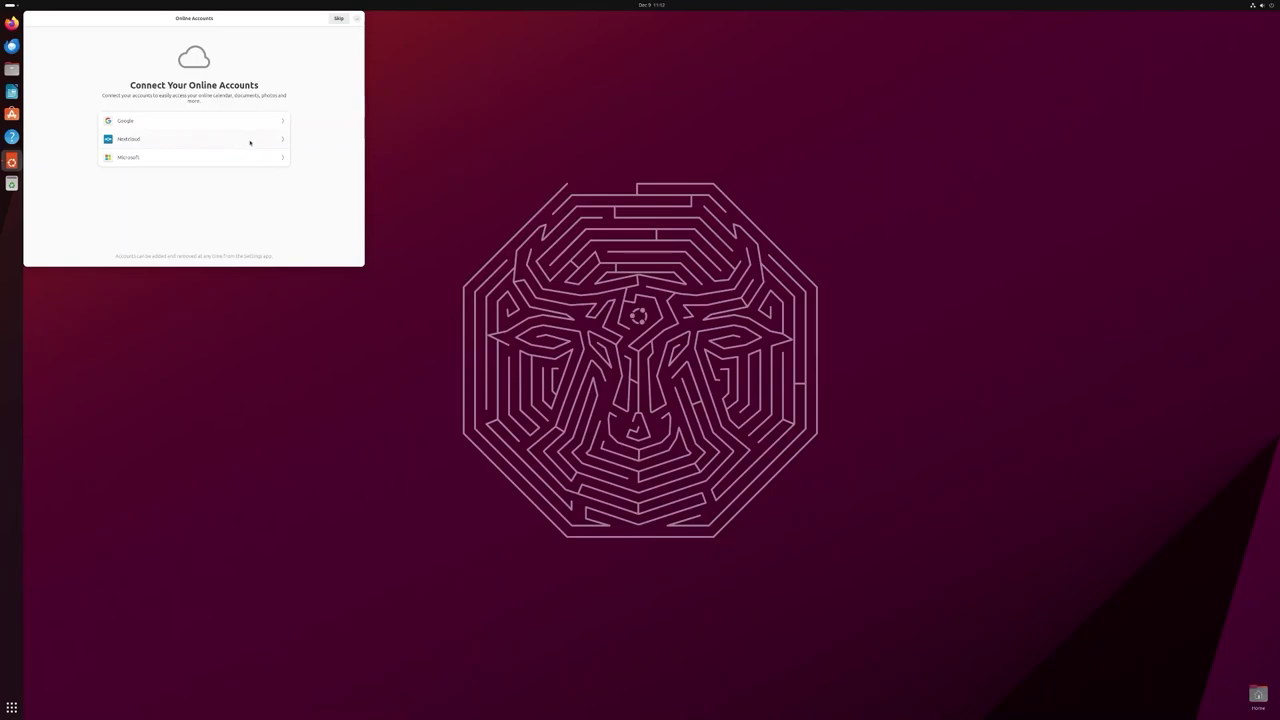
pyautogui.click(338, 18)
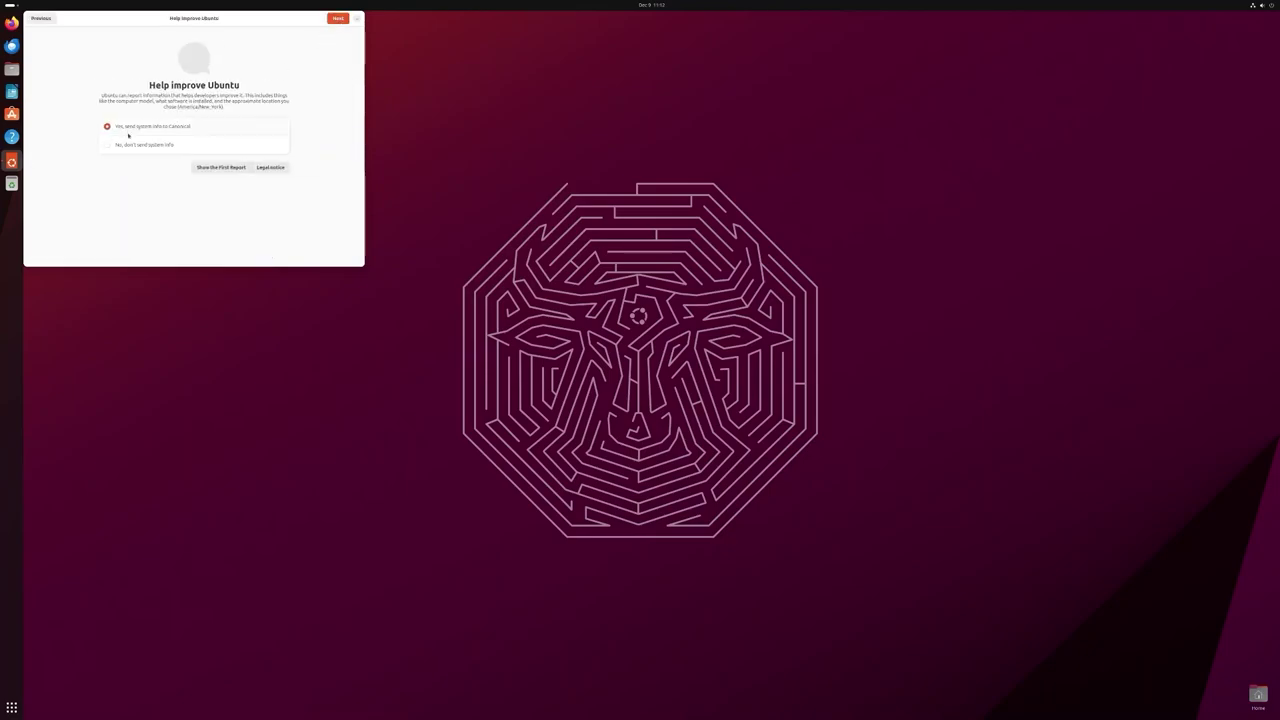
pyautogui.click(120, 147)
pyautogui.click(338, 18)
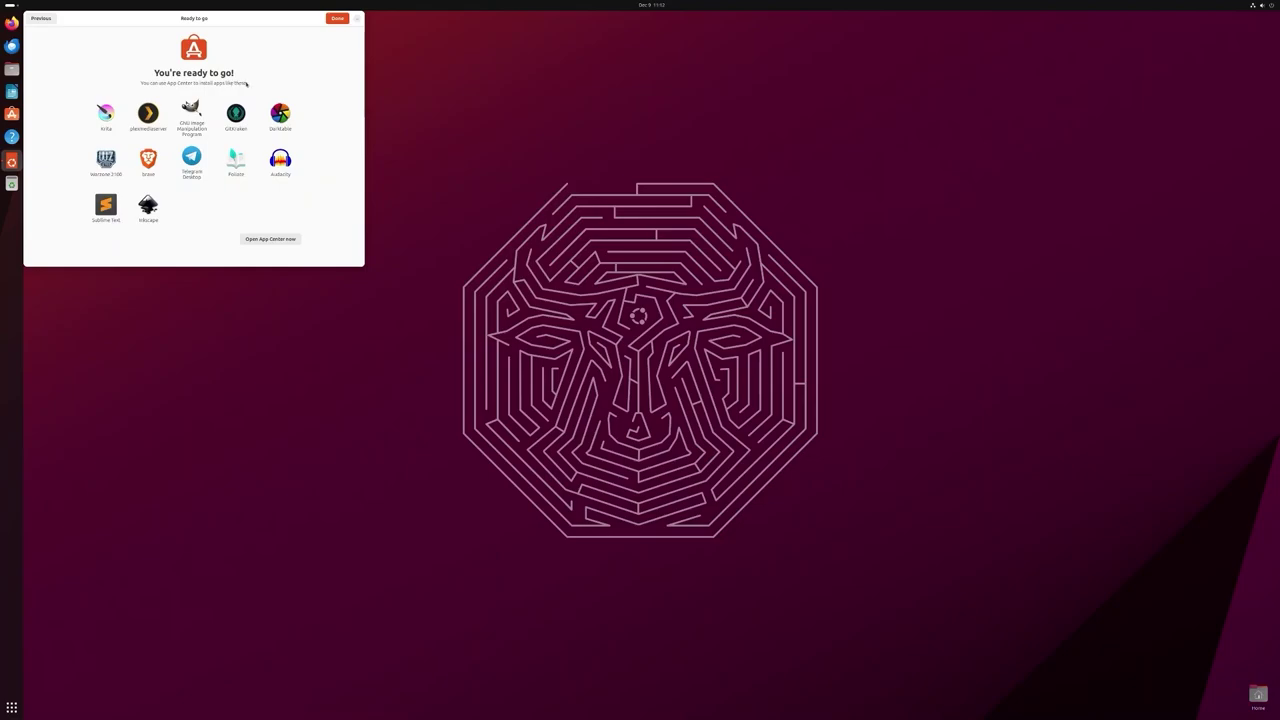
pyautogui.click(270, 239)
# Open App Center from the welcome wizard, move it left, and show the Games category
pyautogui.click(273, 242)
pyautogui.click(354, 19)
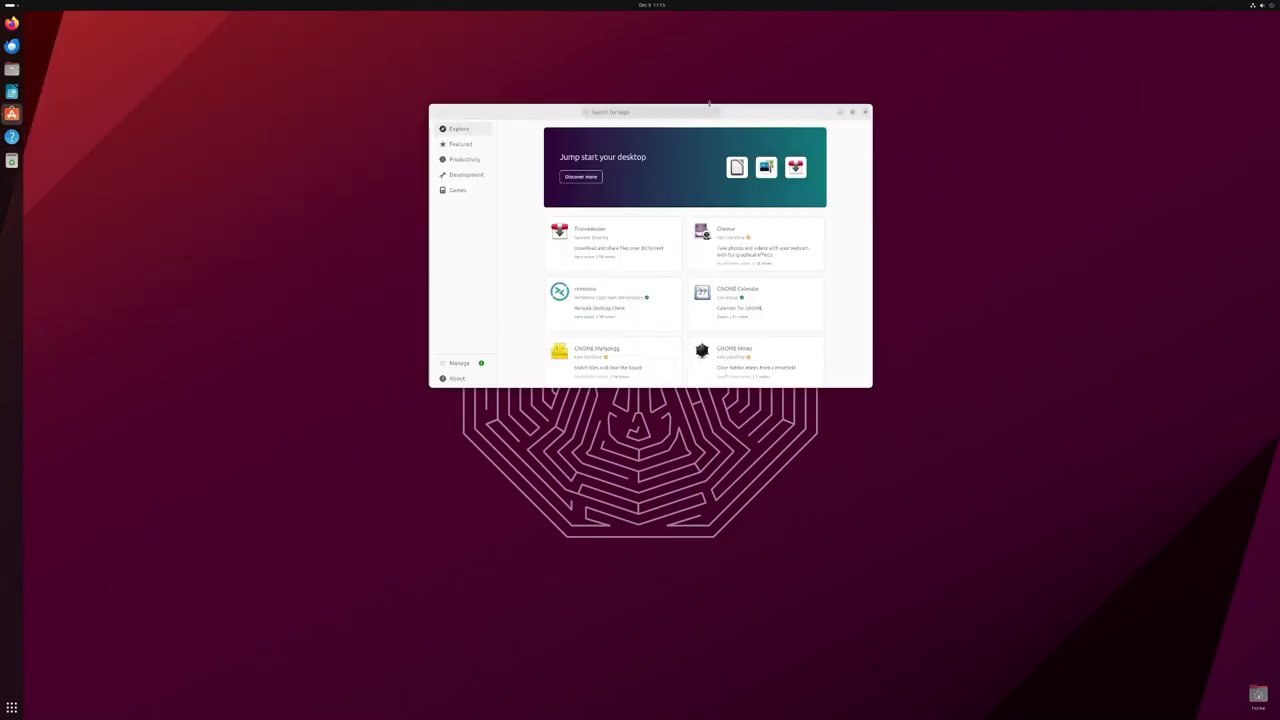
pyautogui.moveTo(740, 114); pyautogui.dragTo(542, 122)
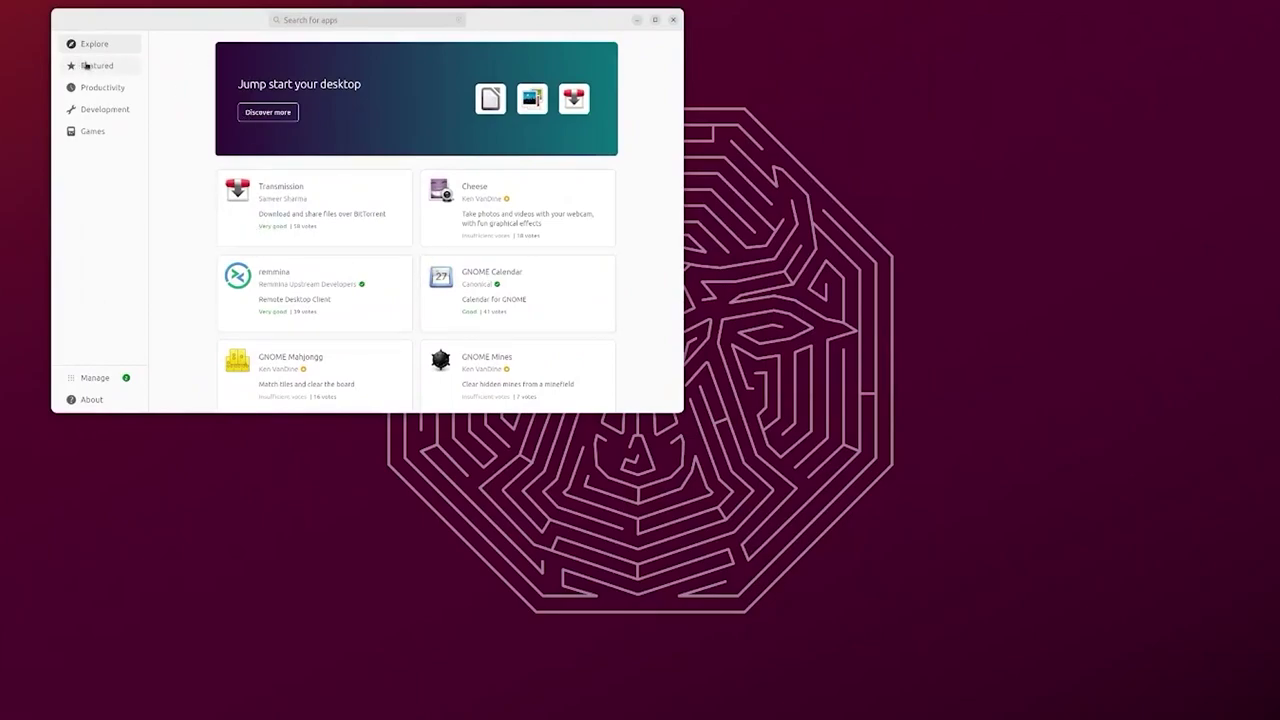
pyautogui.click(85, 133)
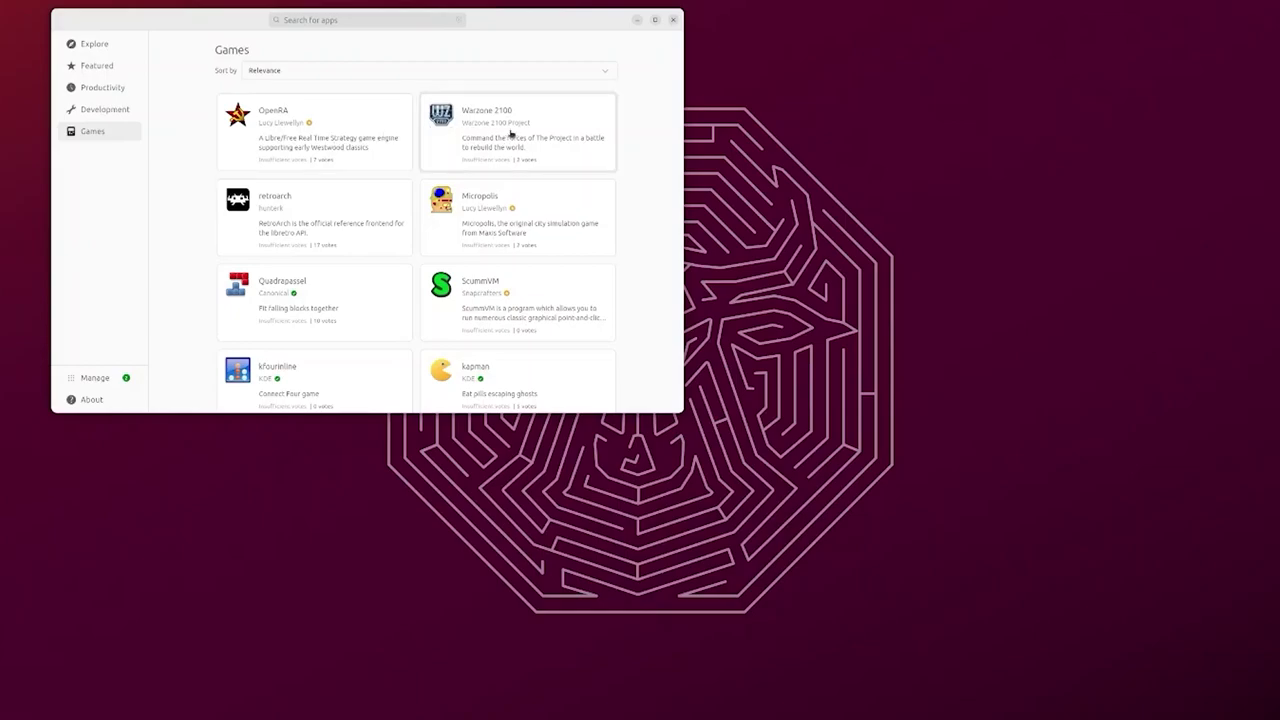
# Return to the Games list and install OpenRA
pyautogui.click(517, 131)
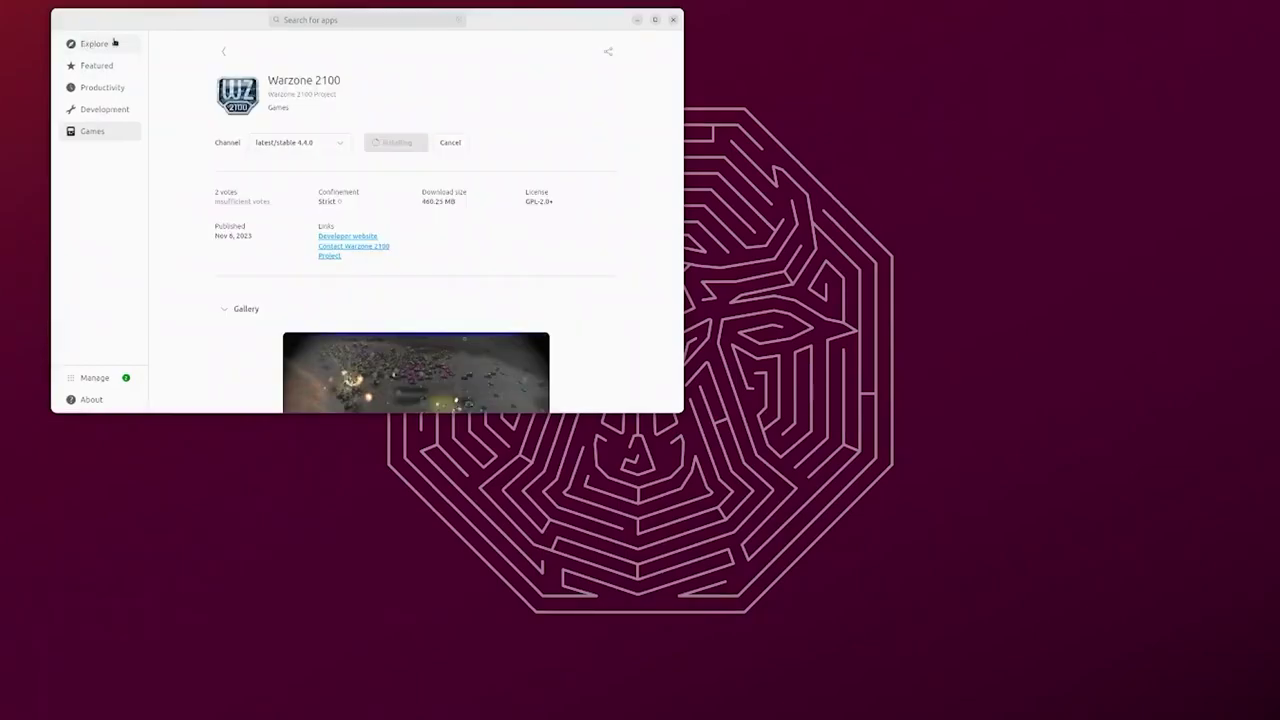
pyautogui.click(222, 50)
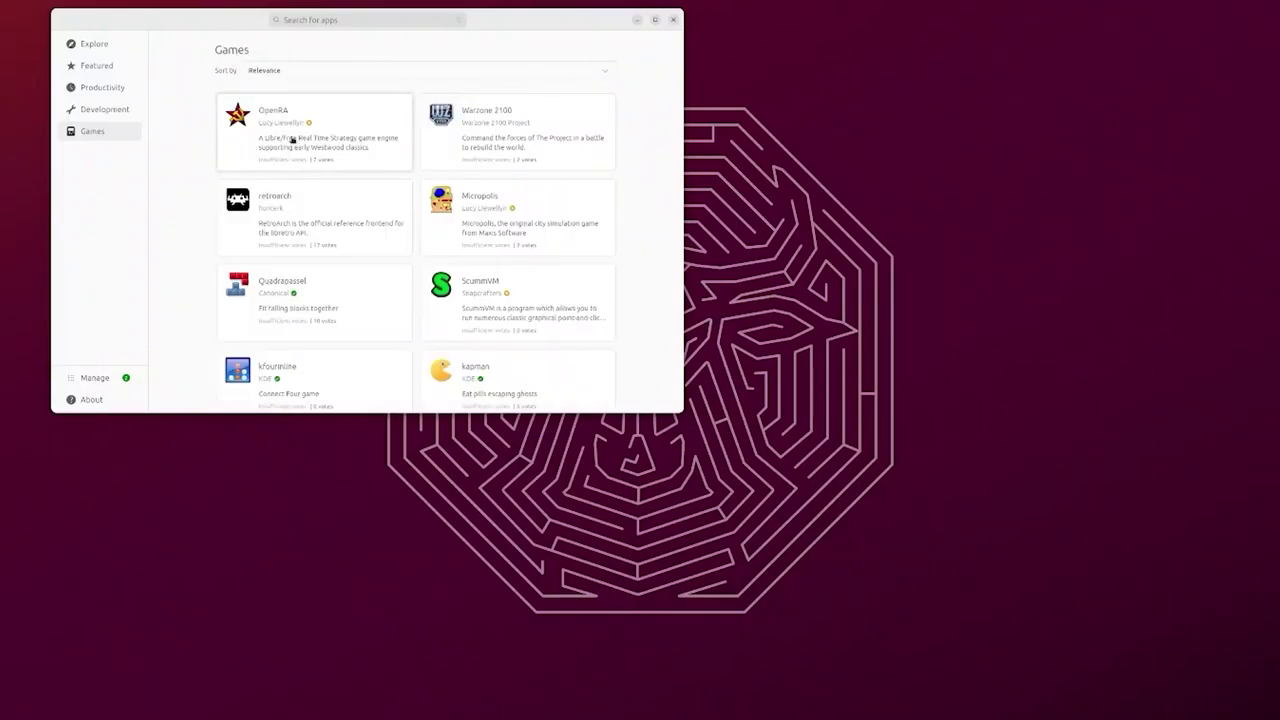
pyautogui.click(292, 141)
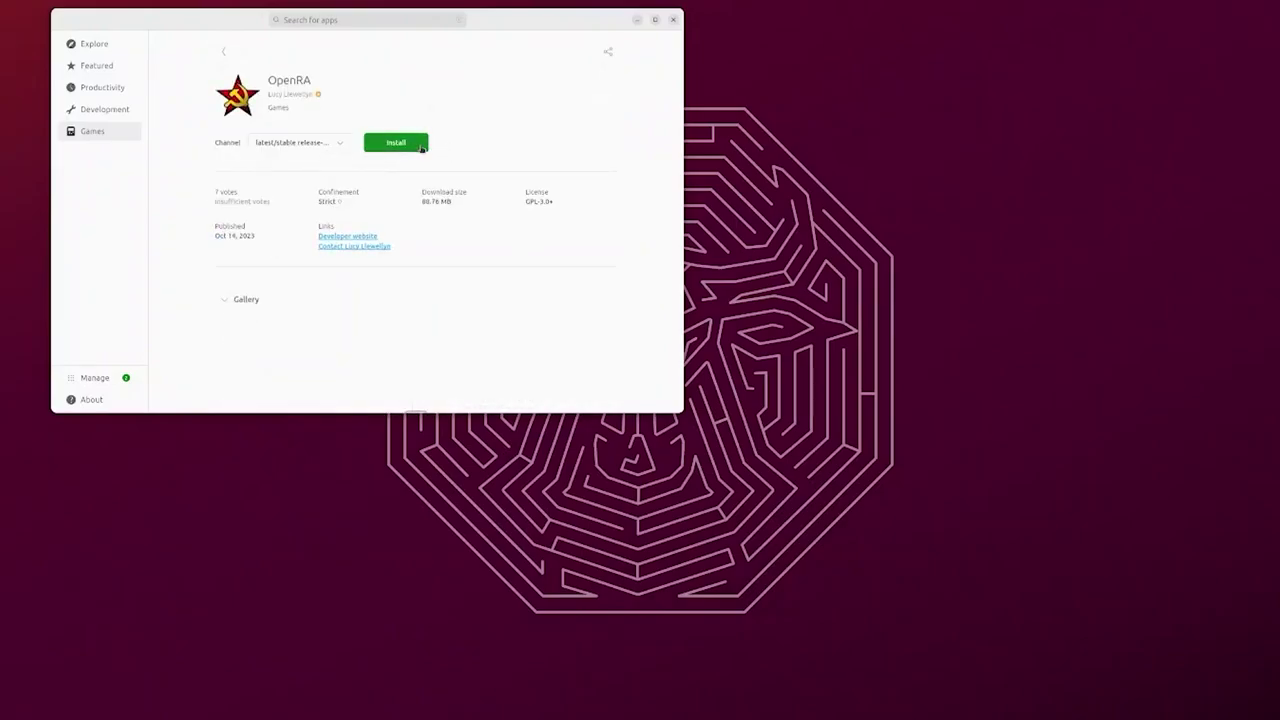
pyautogui.click(422, 147)
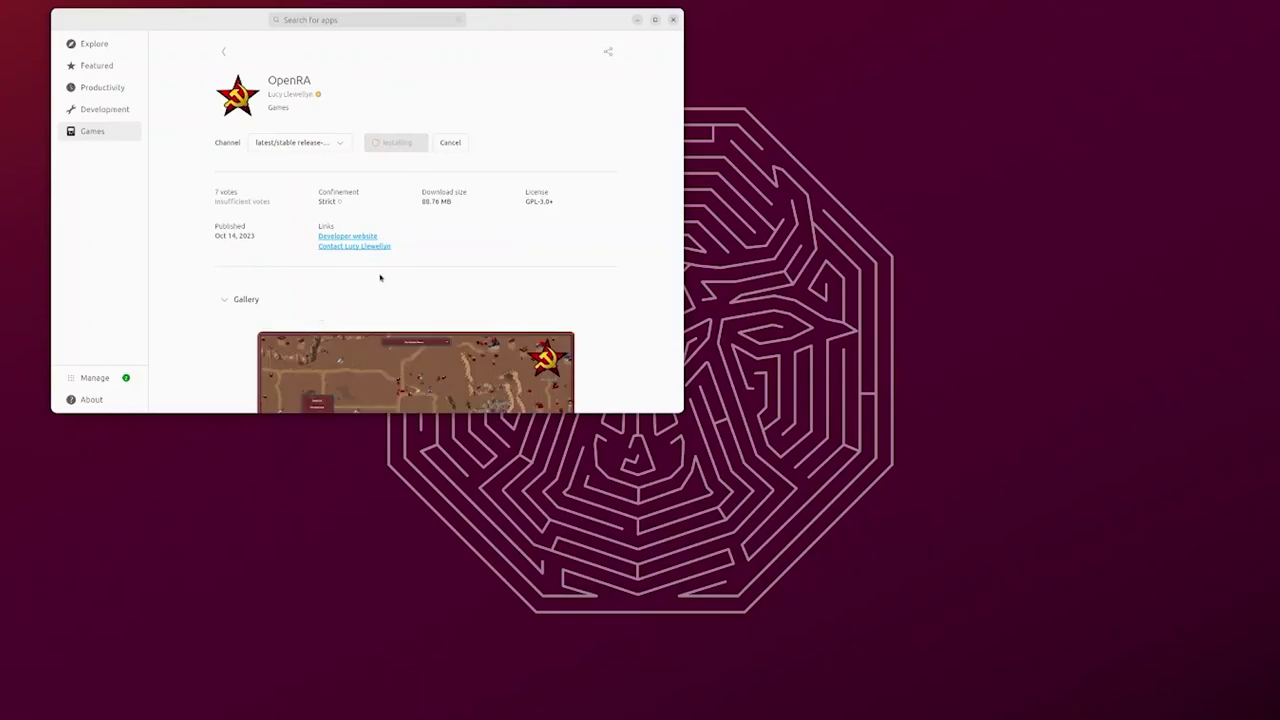
# Go back to the Games list and install Xonotic
pyautogui.click(225, 53)
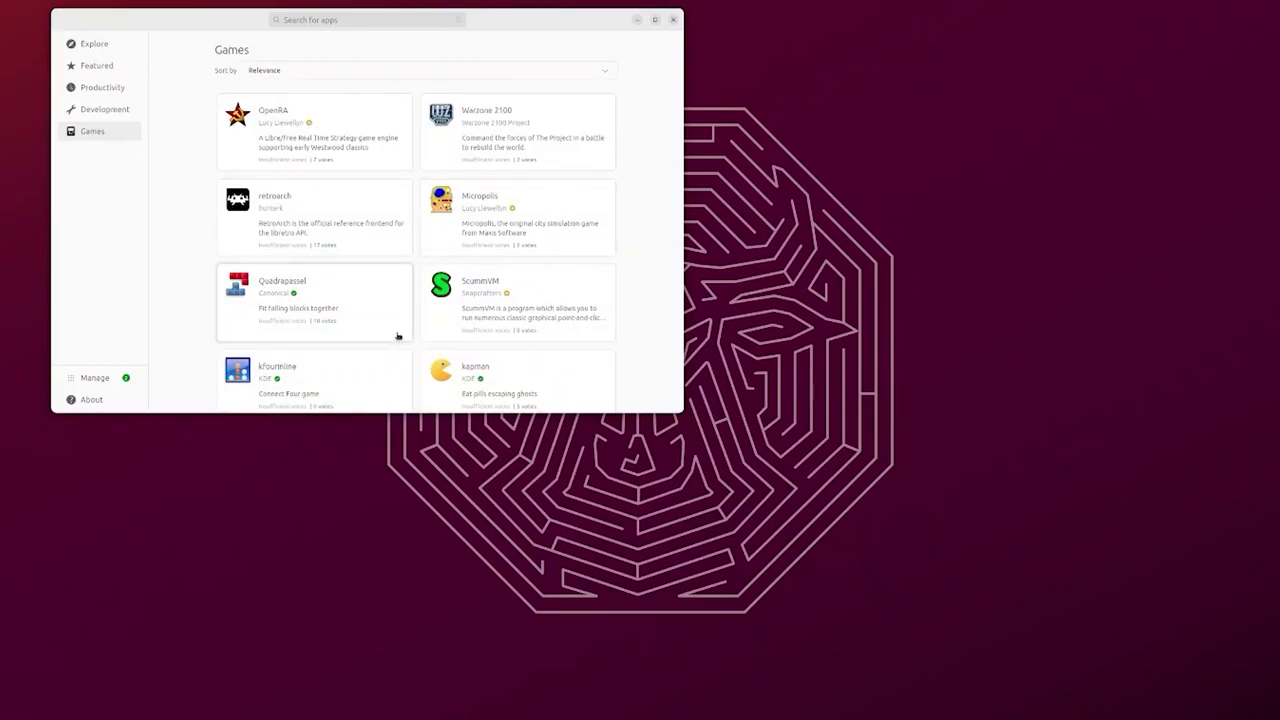
pyautogui.scroll(-3, 397, 336)
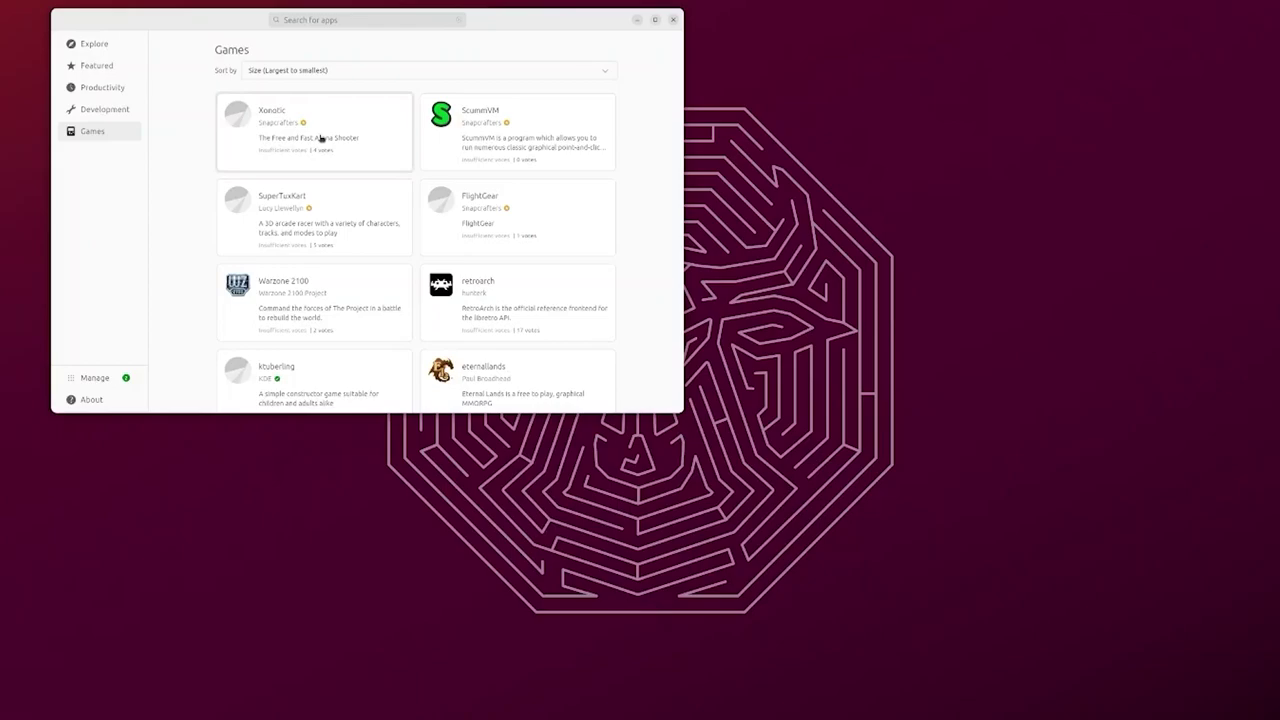
pyautogui.click(320, 137)
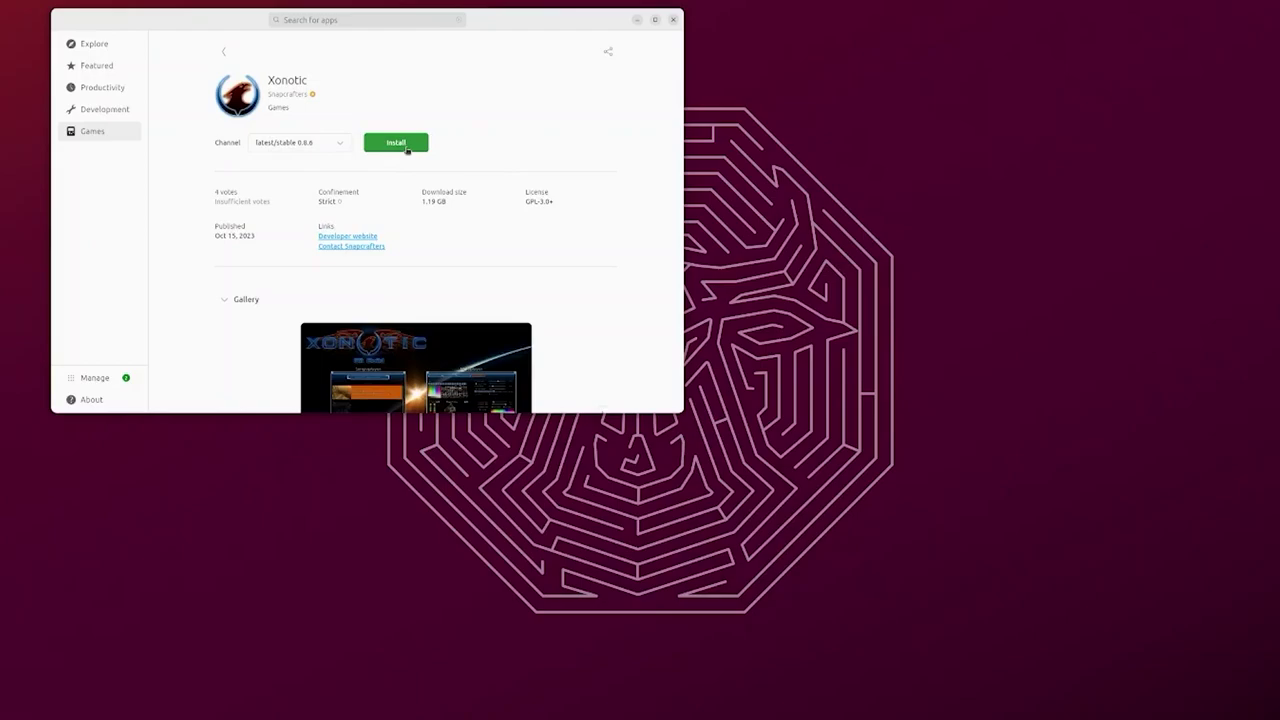
pyautogui.click(406, 148)
# Return from eternallands to the Games list and close the App Center
pyautogui.click(226, 52)
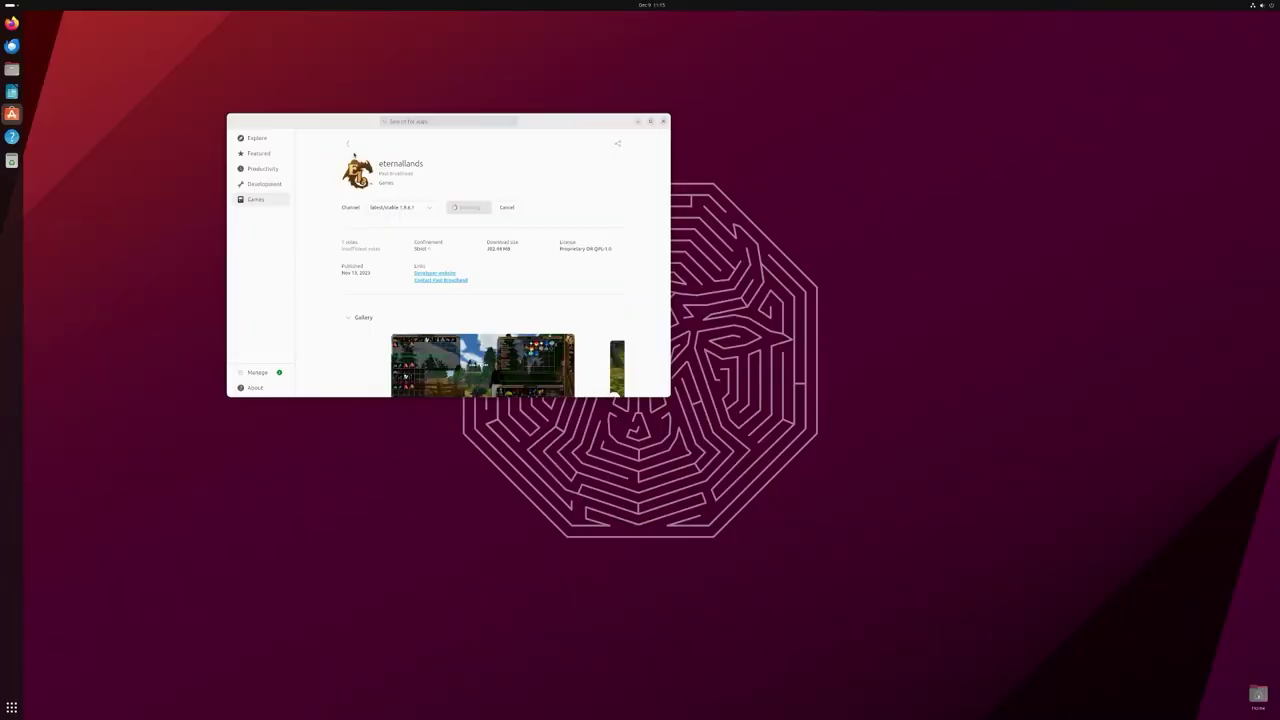
pyautogui.click(345, 146)
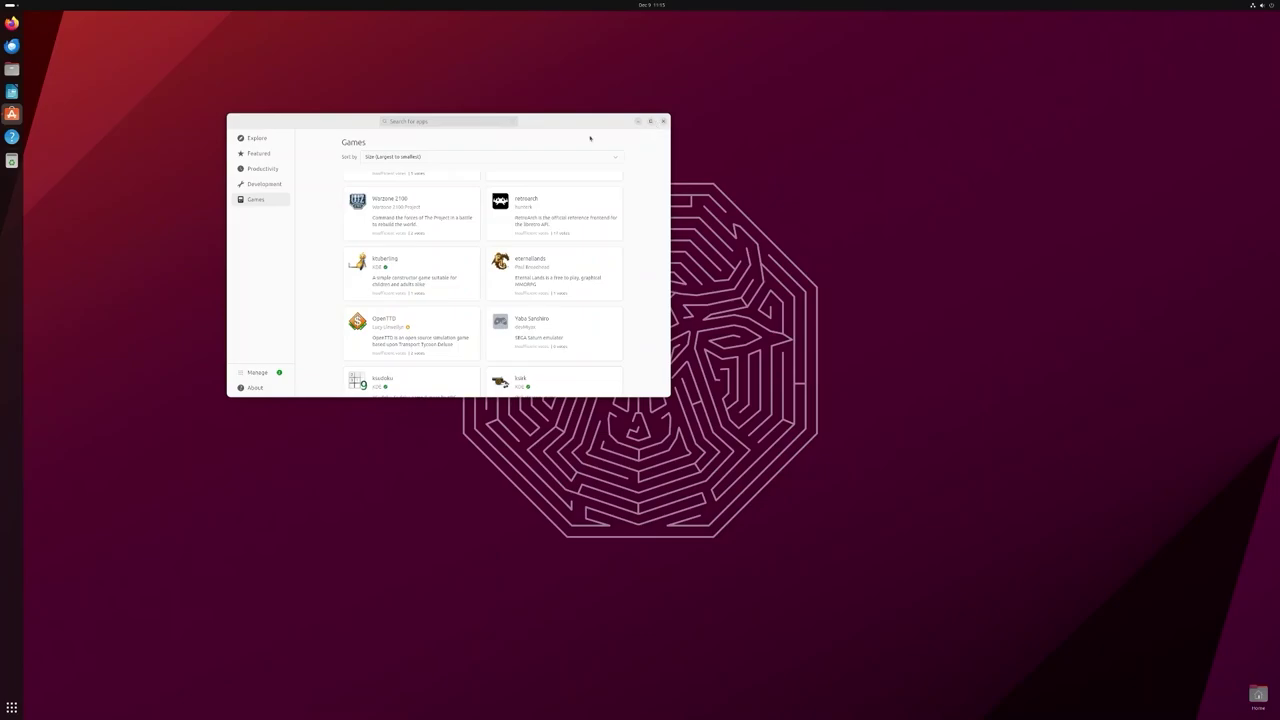
pyautogui.click(664, 122)
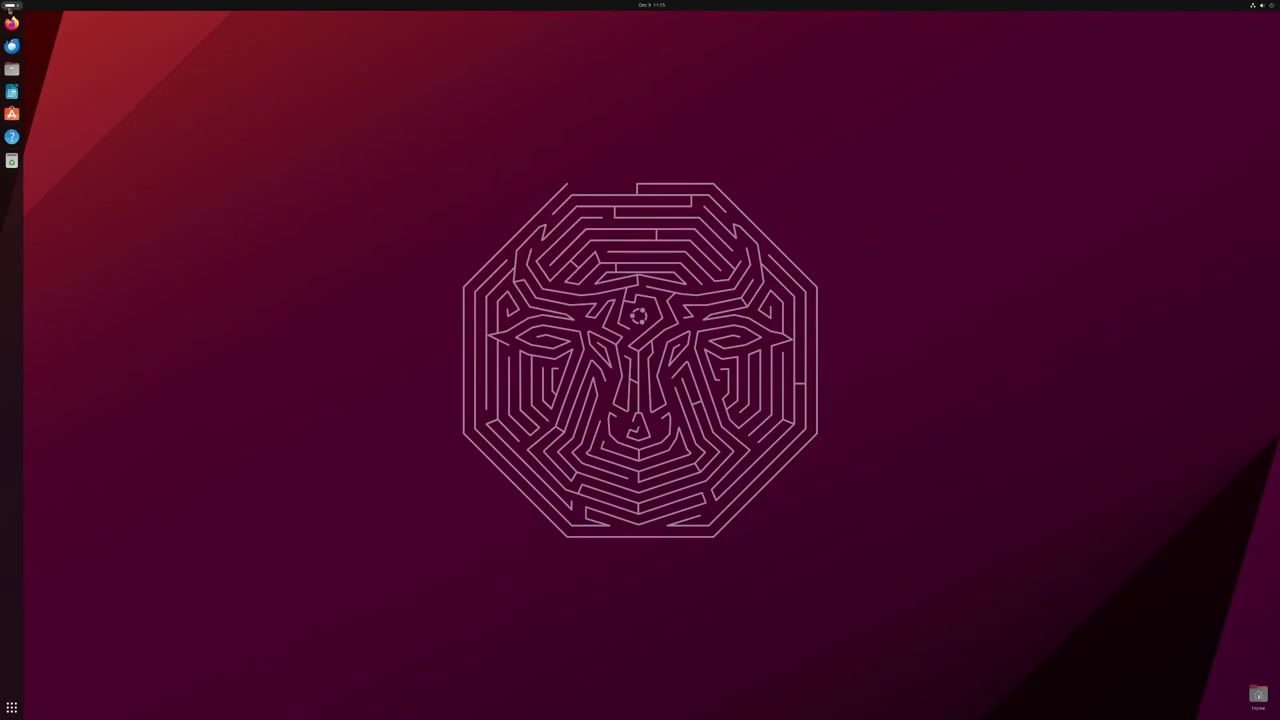
# Open the Files file manager from the dock
pyautogui.click(10, 6)
pyautogui.click(11, 6)
pyautogui.click(12, 69)
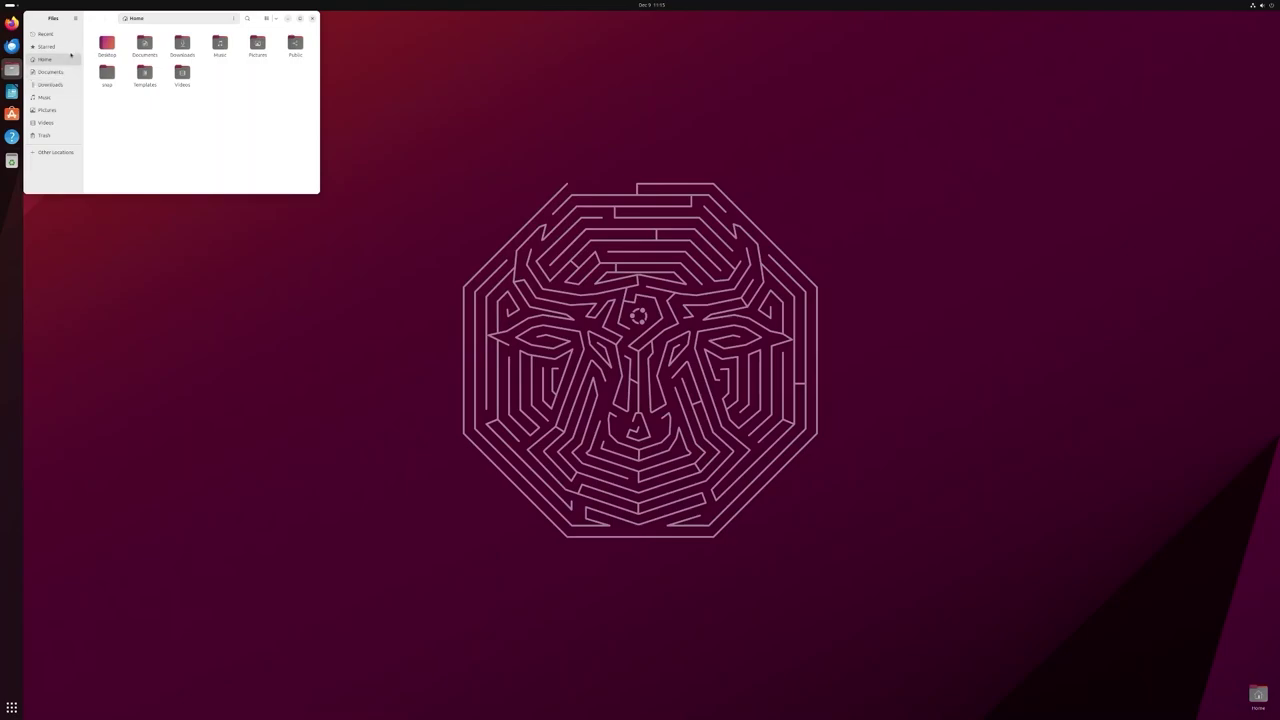
# Close Files and launch LibreOffice from the application grid
pyautogui.click(12, 69)
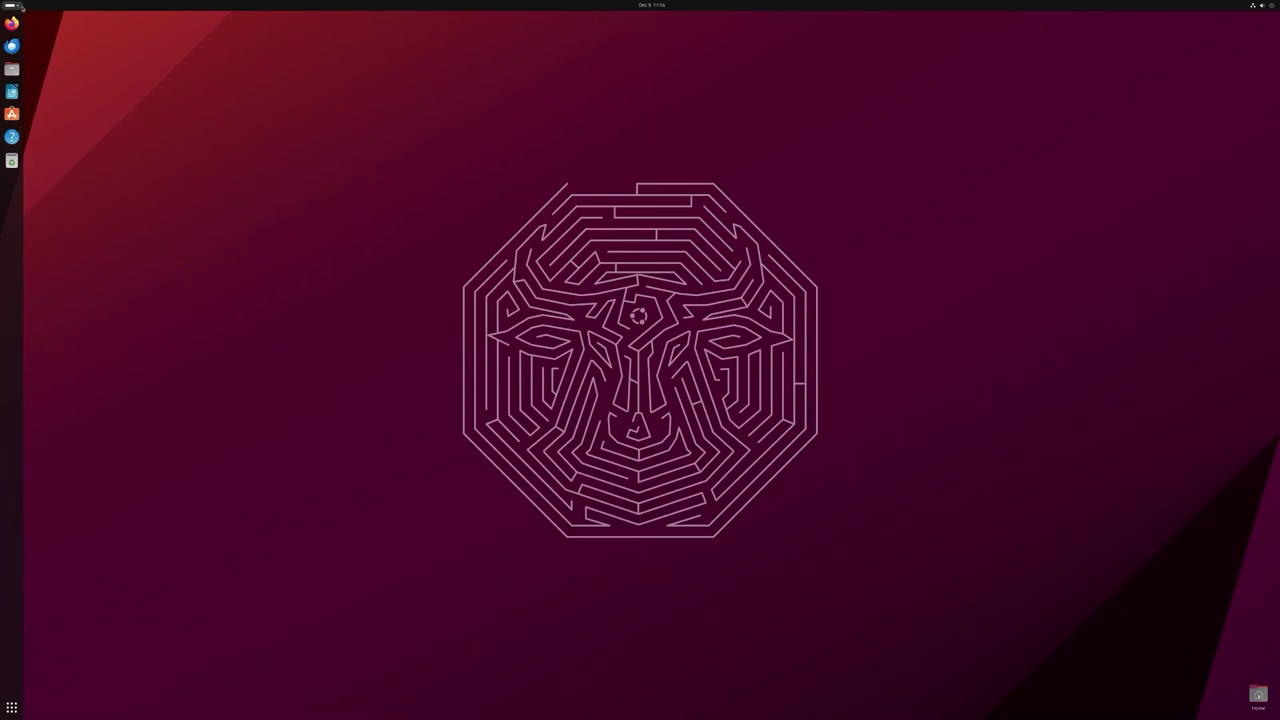
pyautogui.click(12, 707)
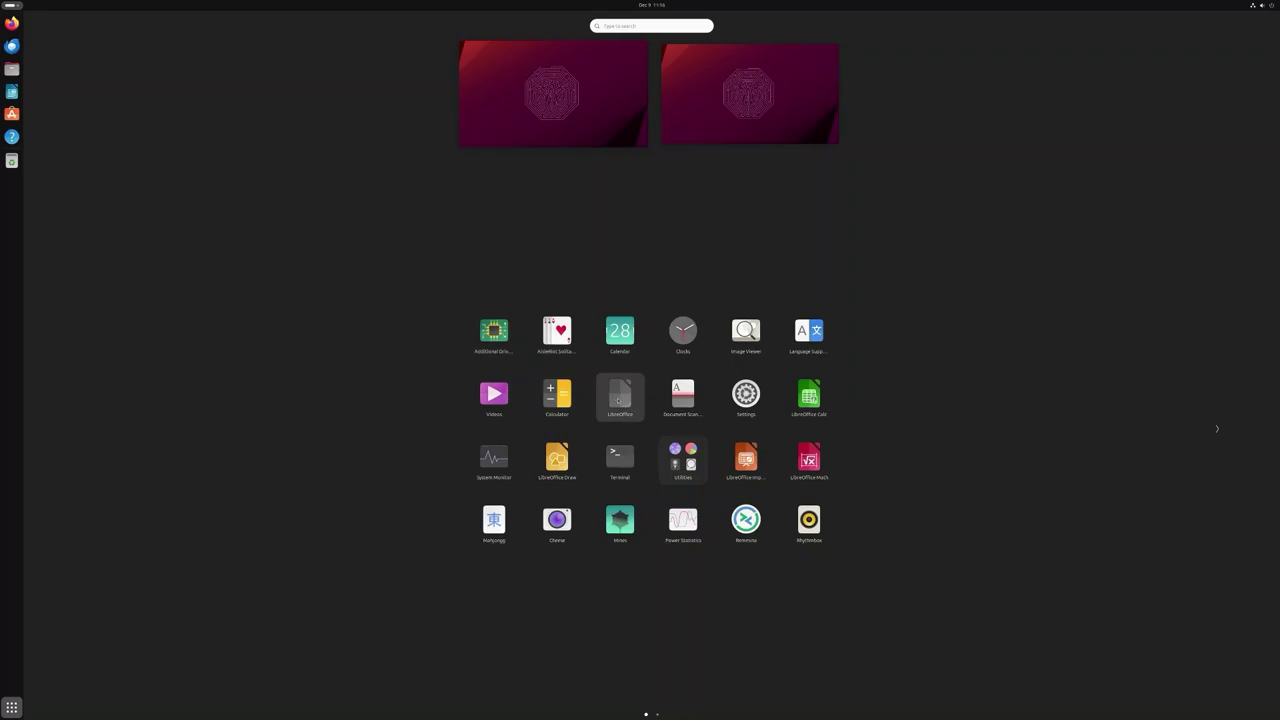
pyautogui.click(619, 399)
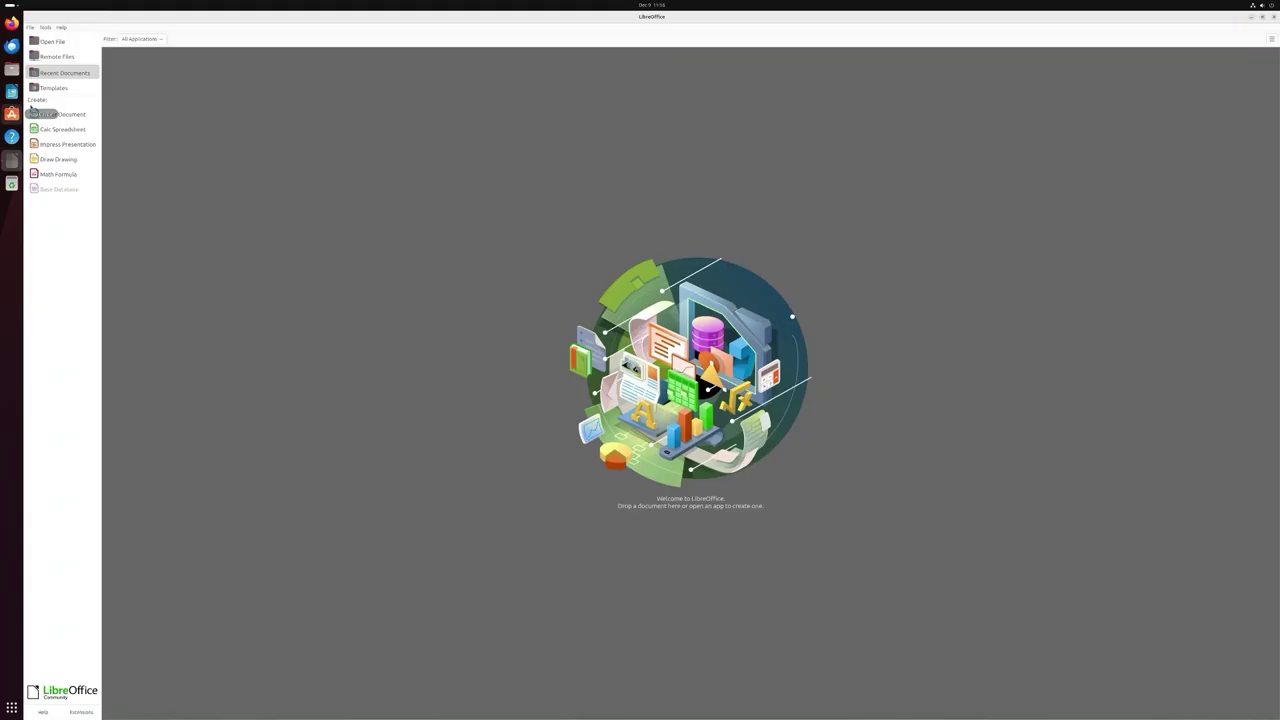
# Create a blank Writer document, close it without saving, and show the app grid
pyautogui.click(63, 114)
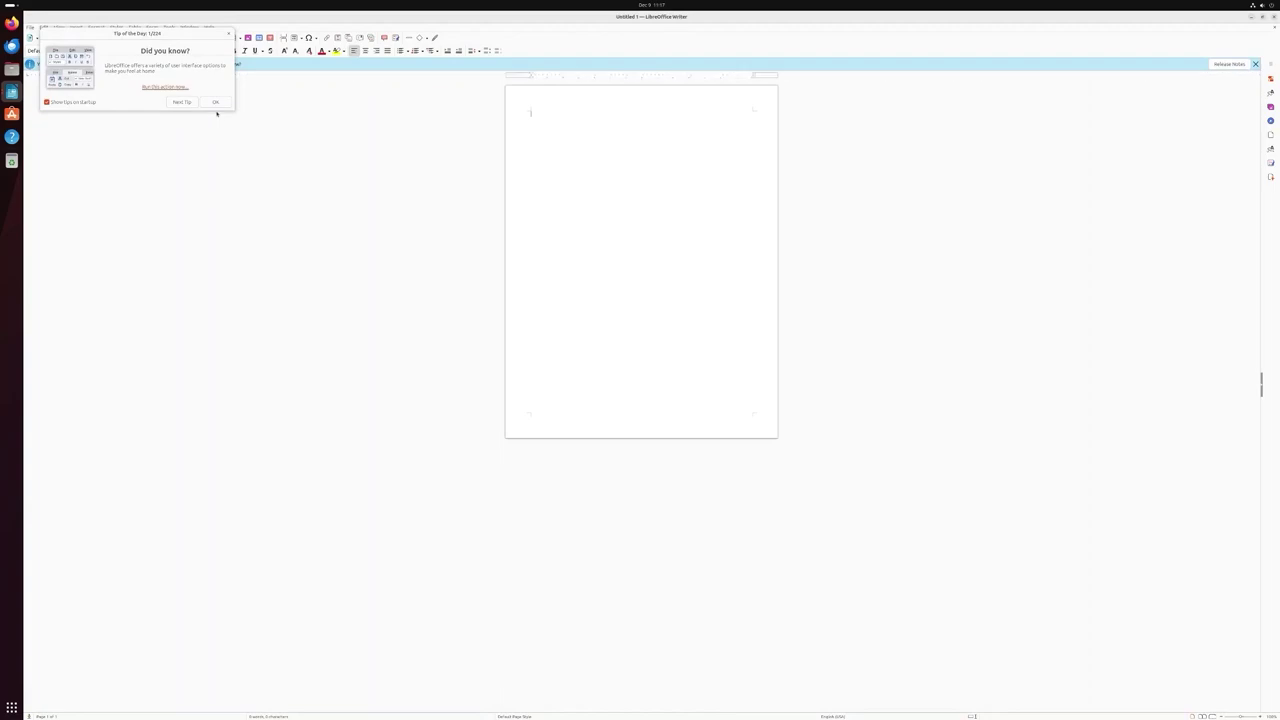
pyautogui.click(229, 35)
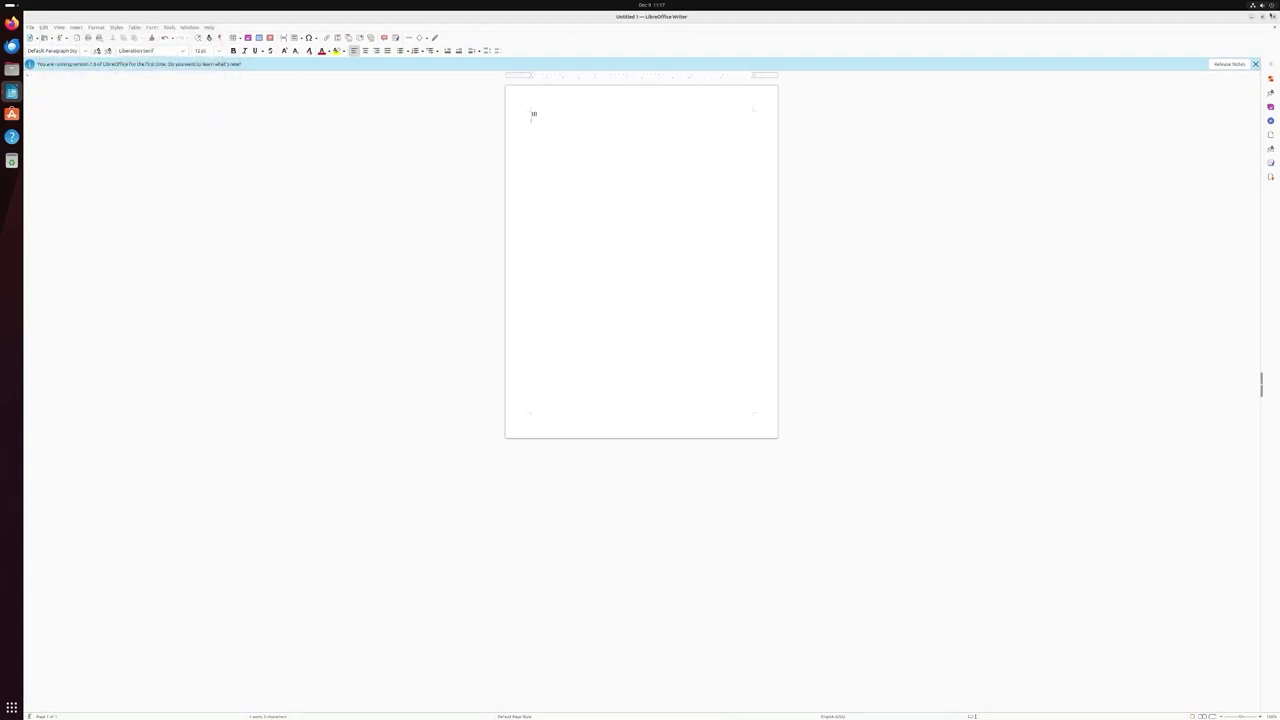
pyautogui.hotkey('ctrl', 'q')
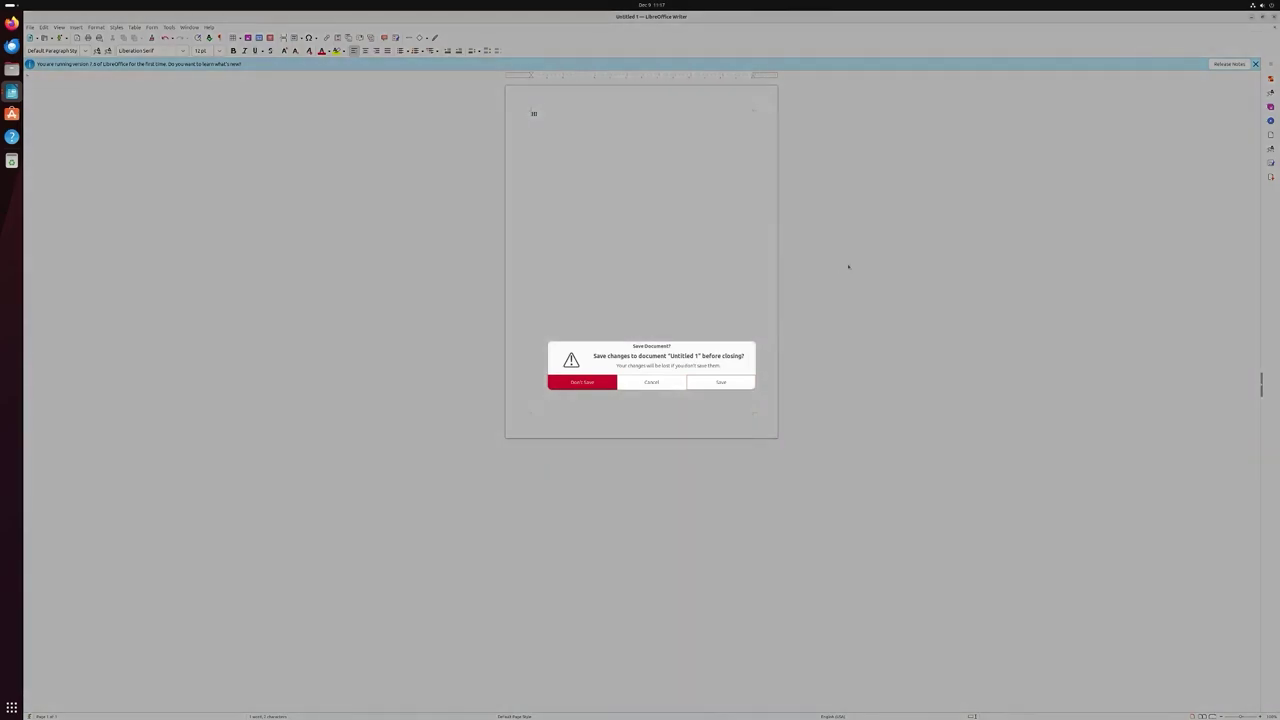
pyautogui.click(662, 385)
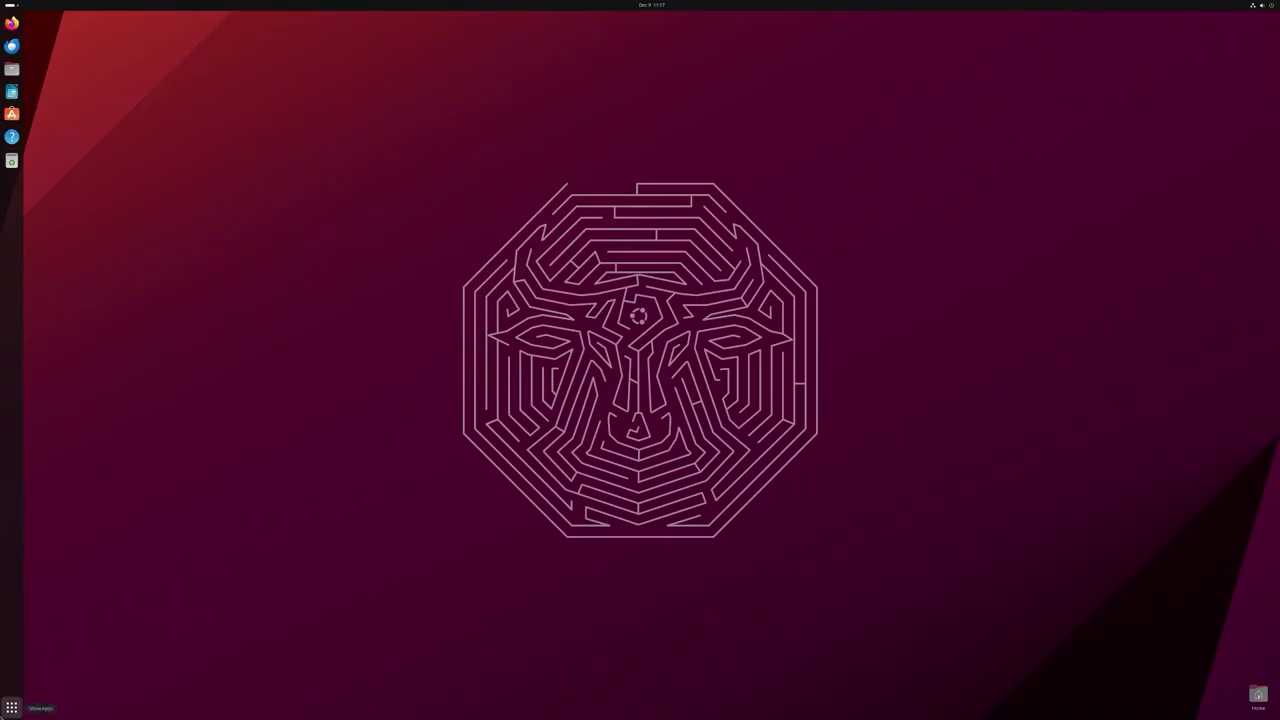
pyautogui.click(11, 707)
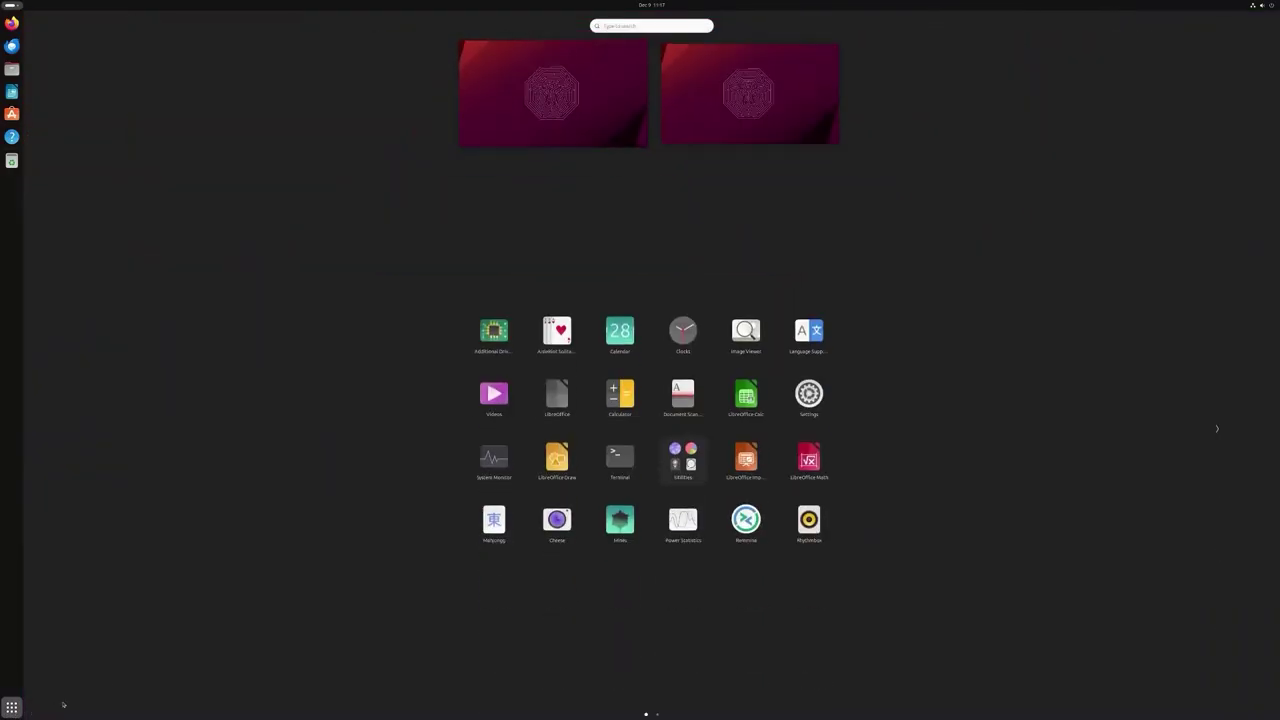
# Launch System Monitor, widen and heighten its window for the graphs, then view Processes
pyautogui.click(505, 456)
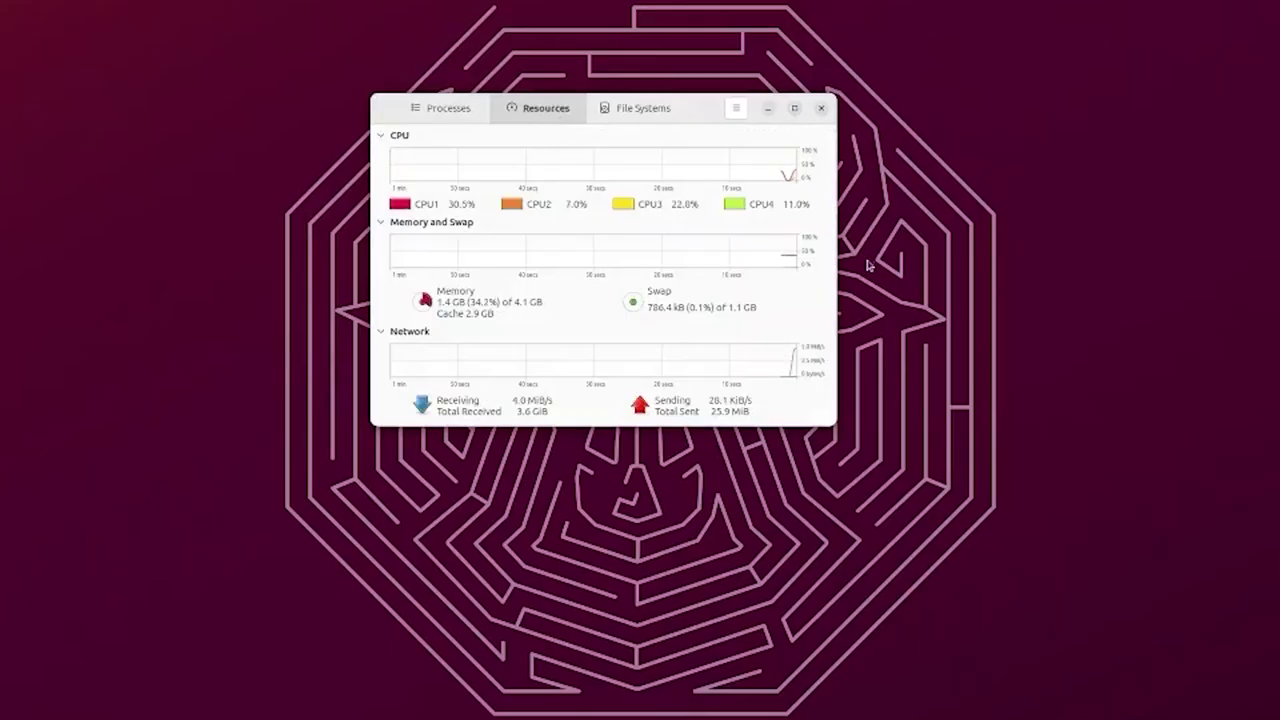
pyautogui.moveTo(840, 262); pyautogui.dragTo(1193, 224)
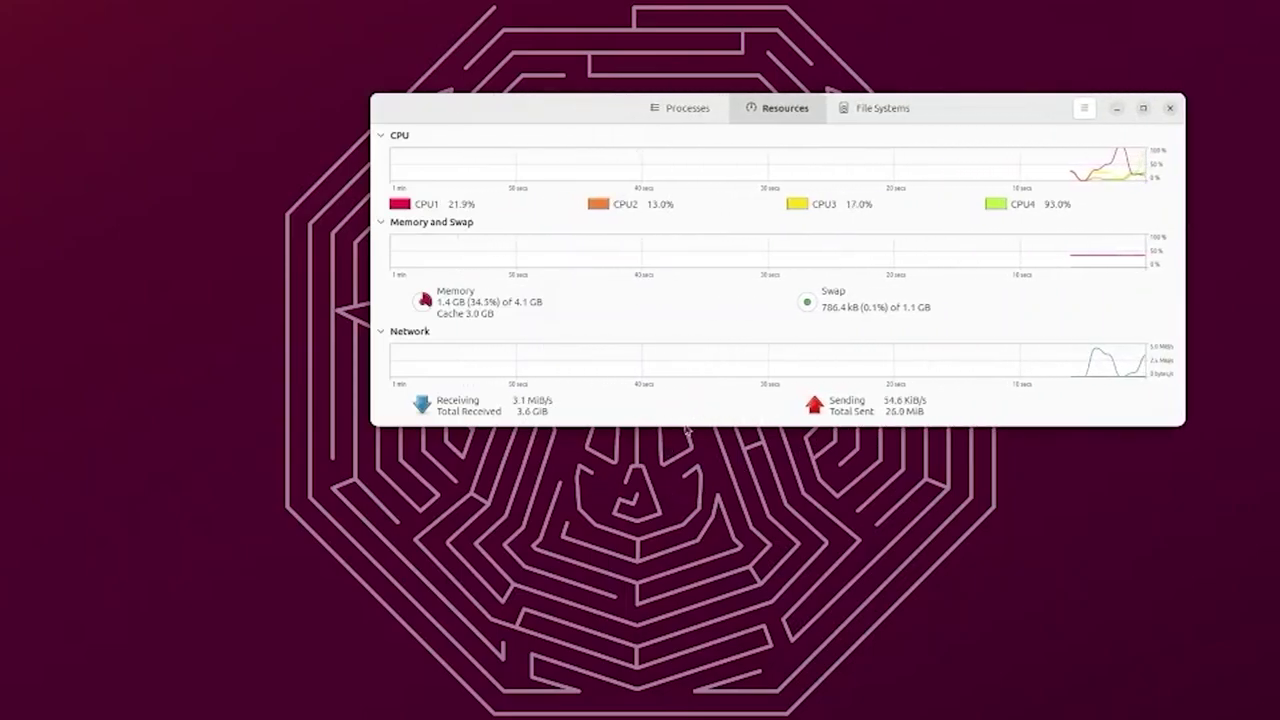
pyautogui.moveTo(688, 428); pyautogui.dragTo(686, 632)
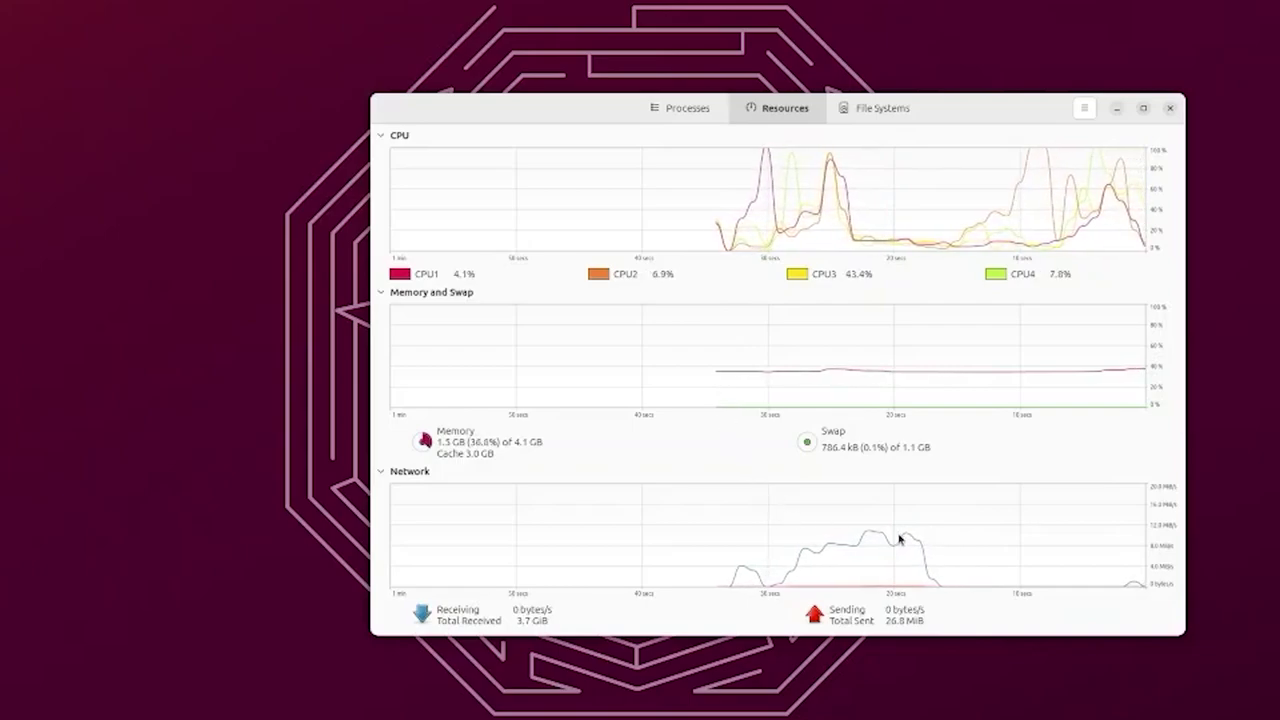
pyautogui.click(688, 108)
# Check the File Systems usage with /snap selected, then launch Disks from Utilities
pyautogui.click(855, 112)
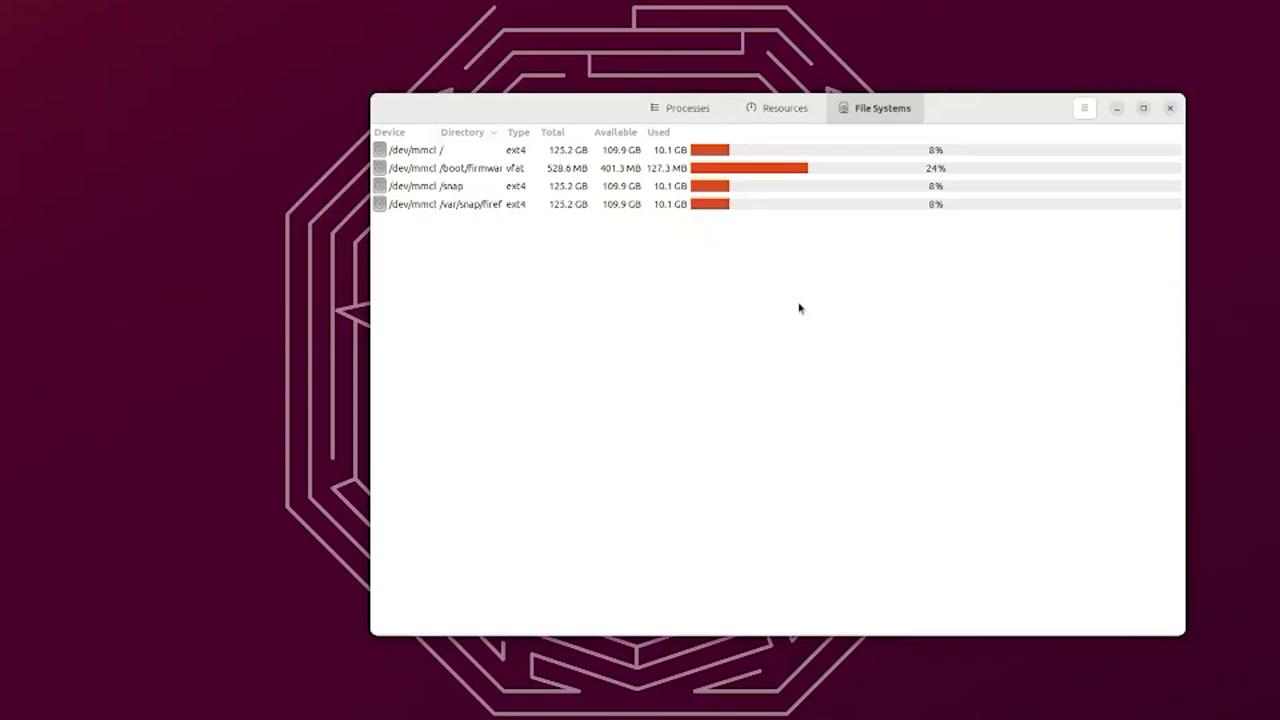
pyautogui.click(617, 194)
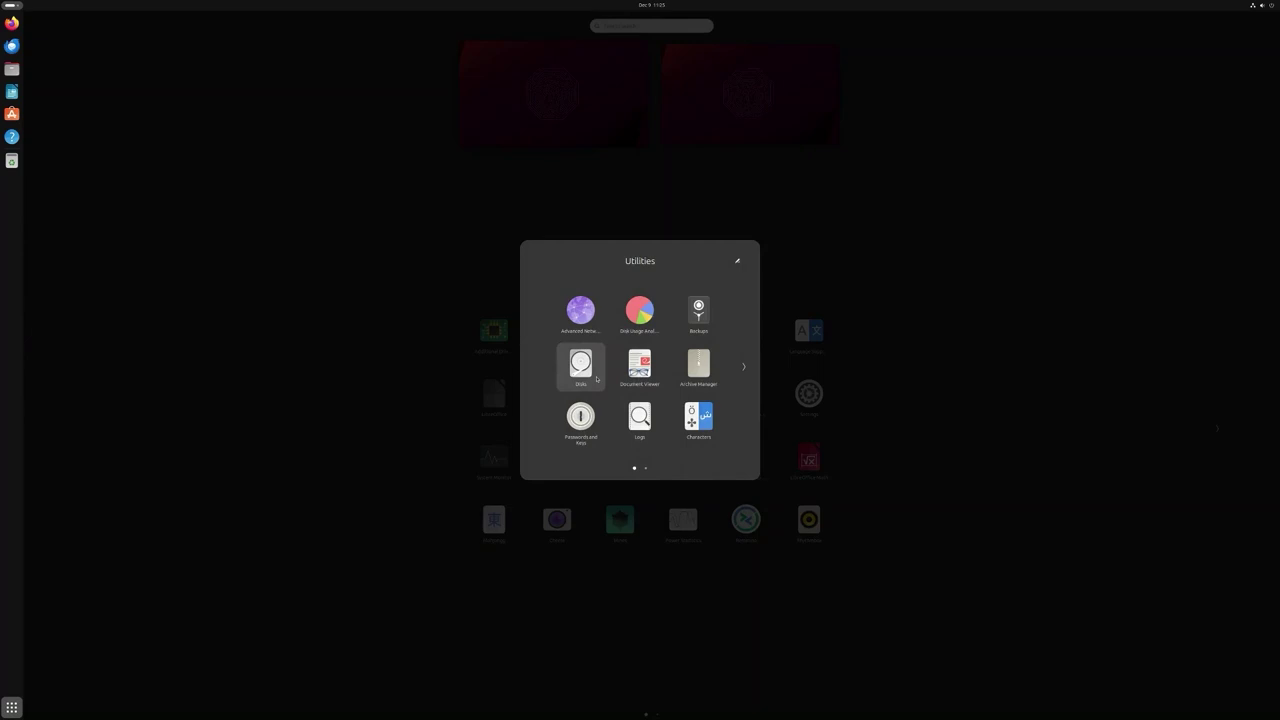
pyautogui.click(742, 367)
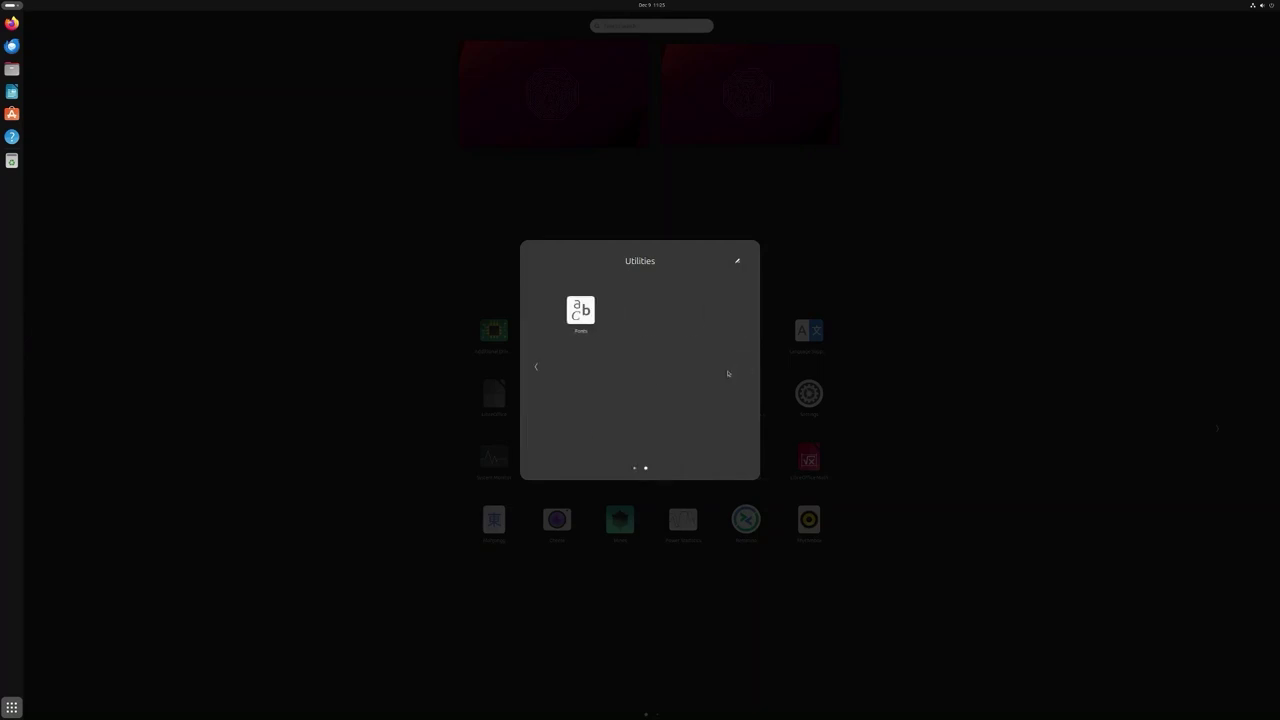
pyautogui.click(535, 366)
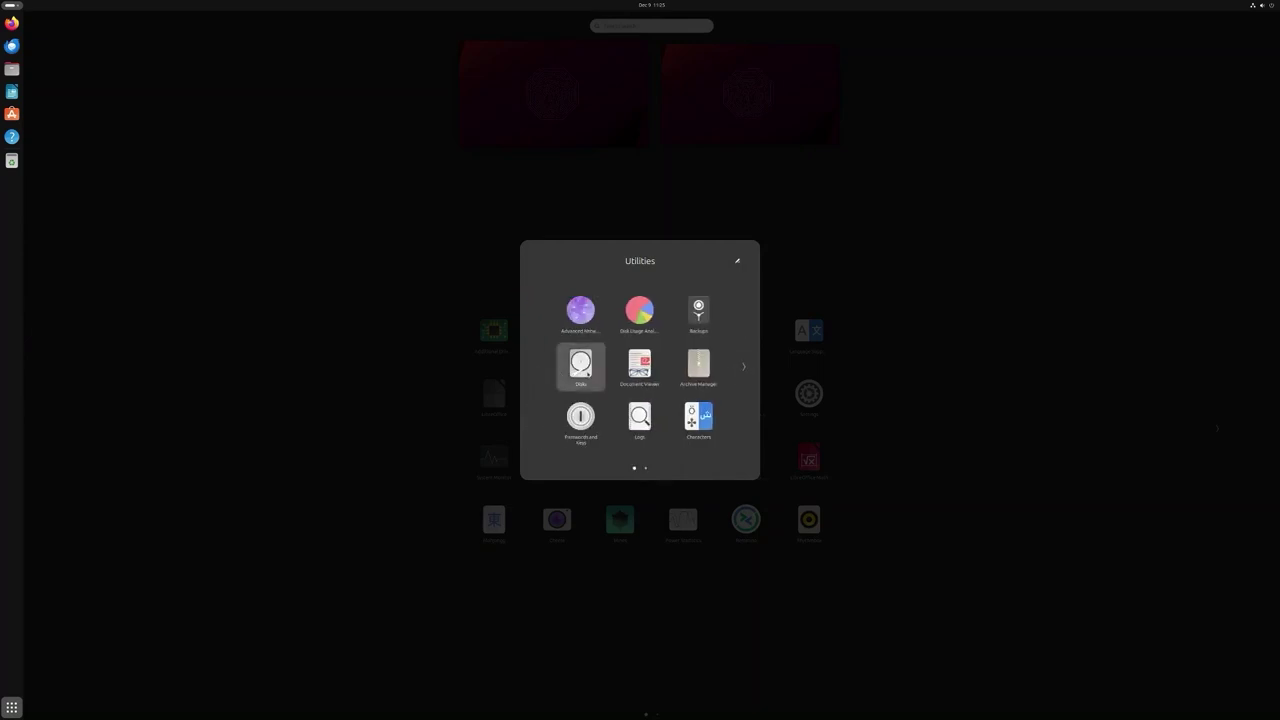
pyautogui.click(580, 366)
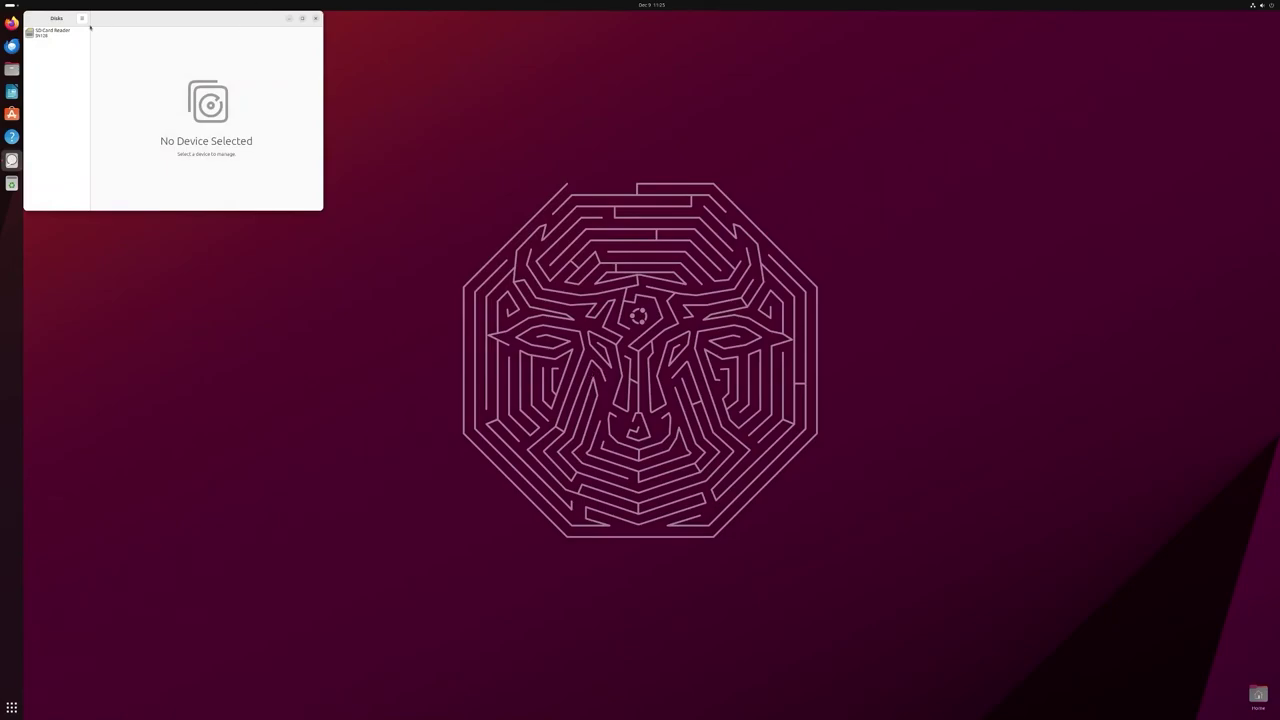
# Benchmark the SD card with default settings: 88.5 MB/s read, 0.30 ms access
pyautogui.click(64, 33)
pyautogui.moveTo(132, 17); pyautogui.dragTo(356, 137)
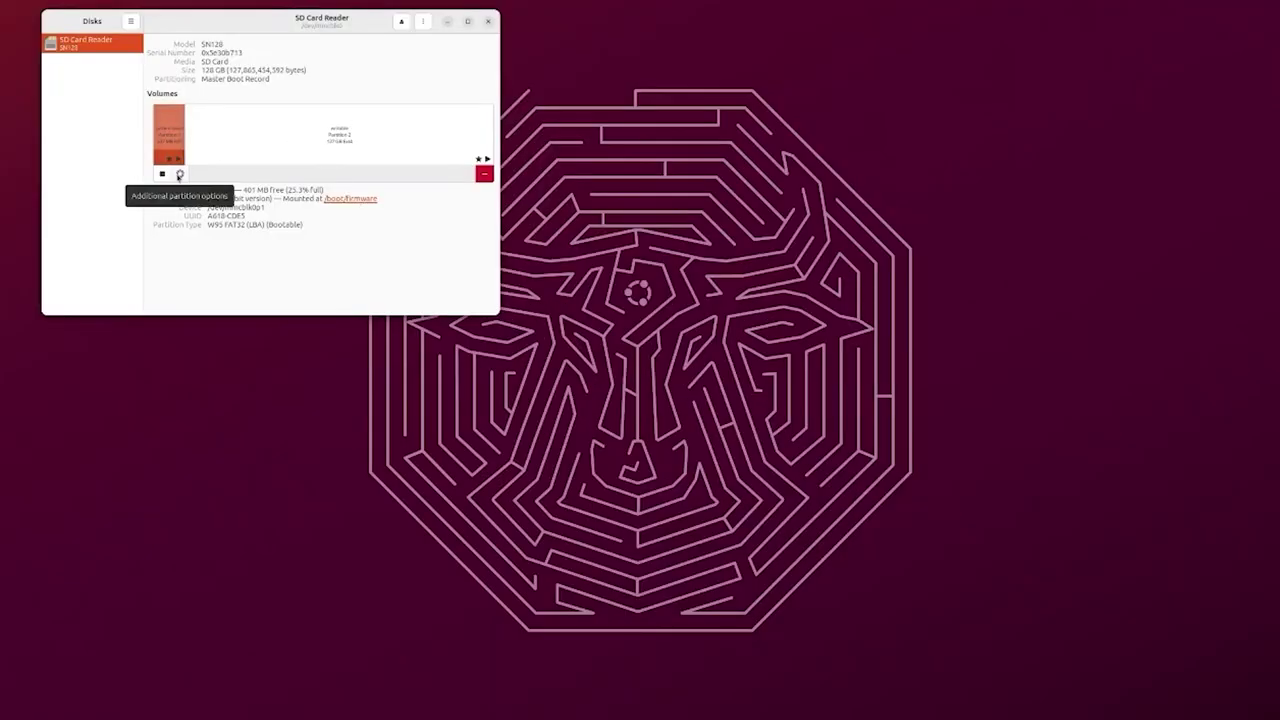
pyautogui.click(422, 21)
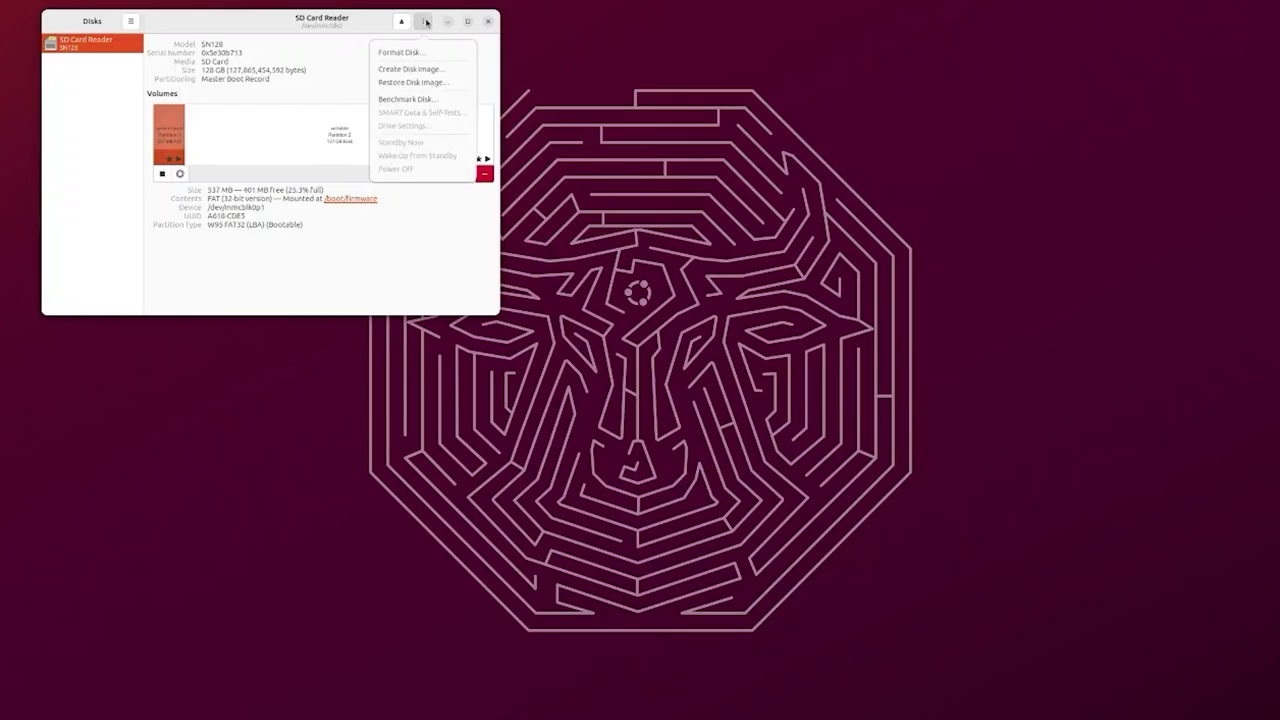
pyautogui.click(405, 99)
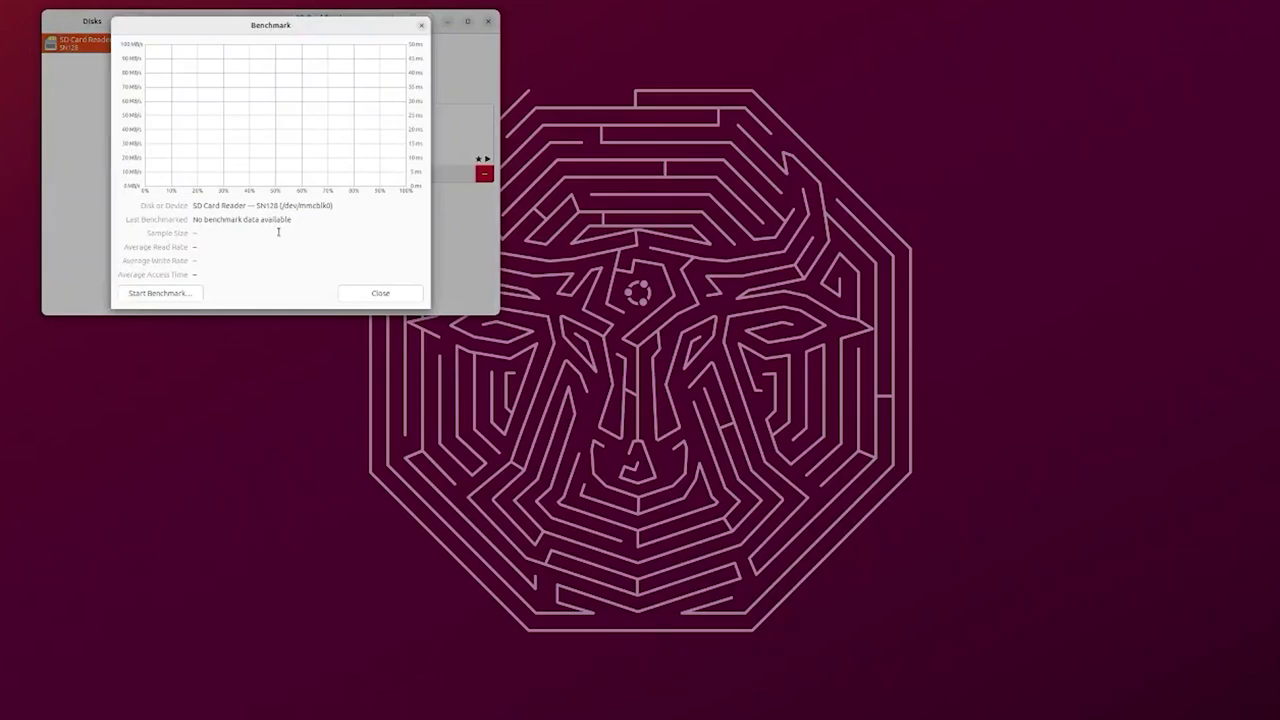
pyautogui.click(173, 294)
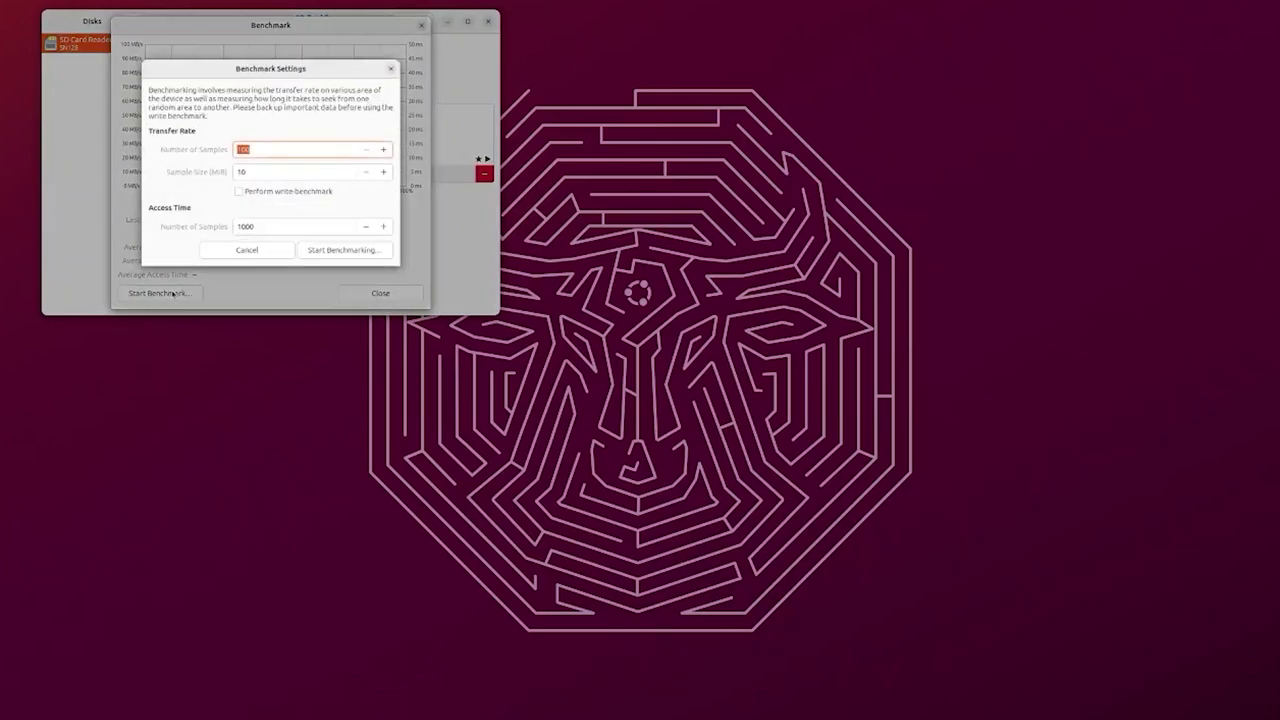
pyautogui.click(329, 250)
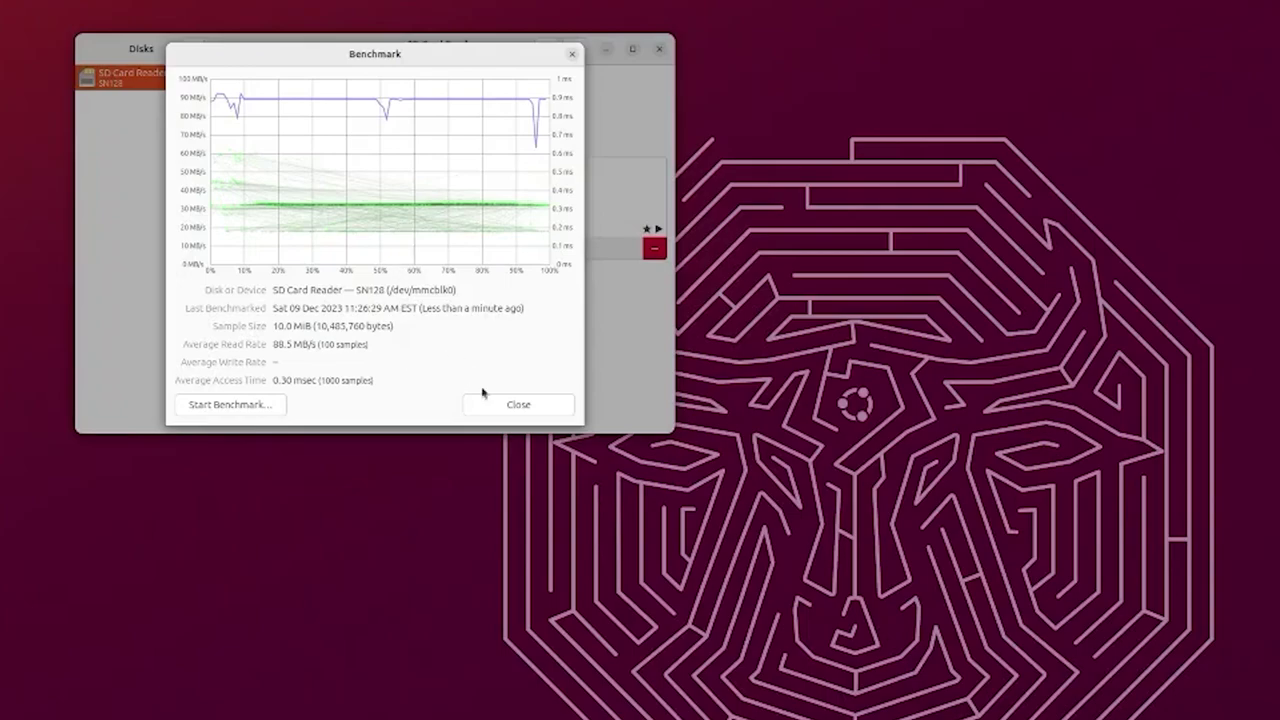
pyautogui.click(520, 406)
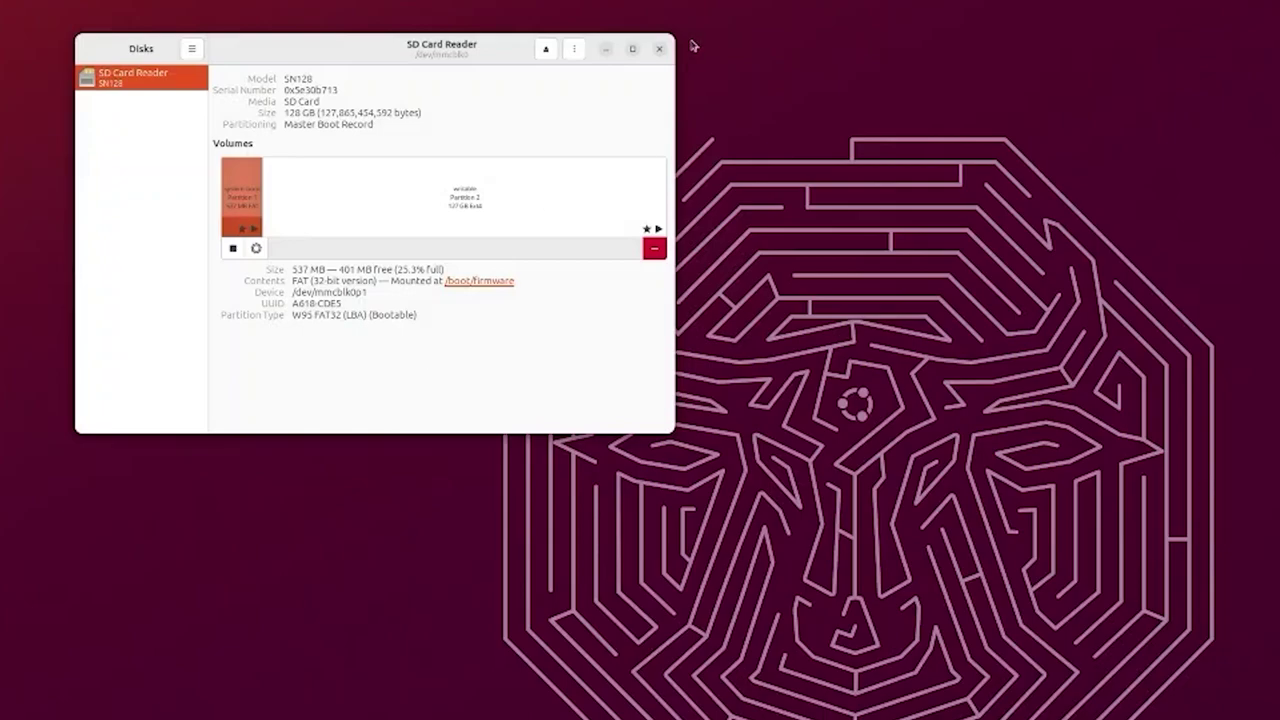
# Close Disks and launch Power Statistics from the application grid
pyautogui.click(660, 54)
pyautogui.press('super+a')
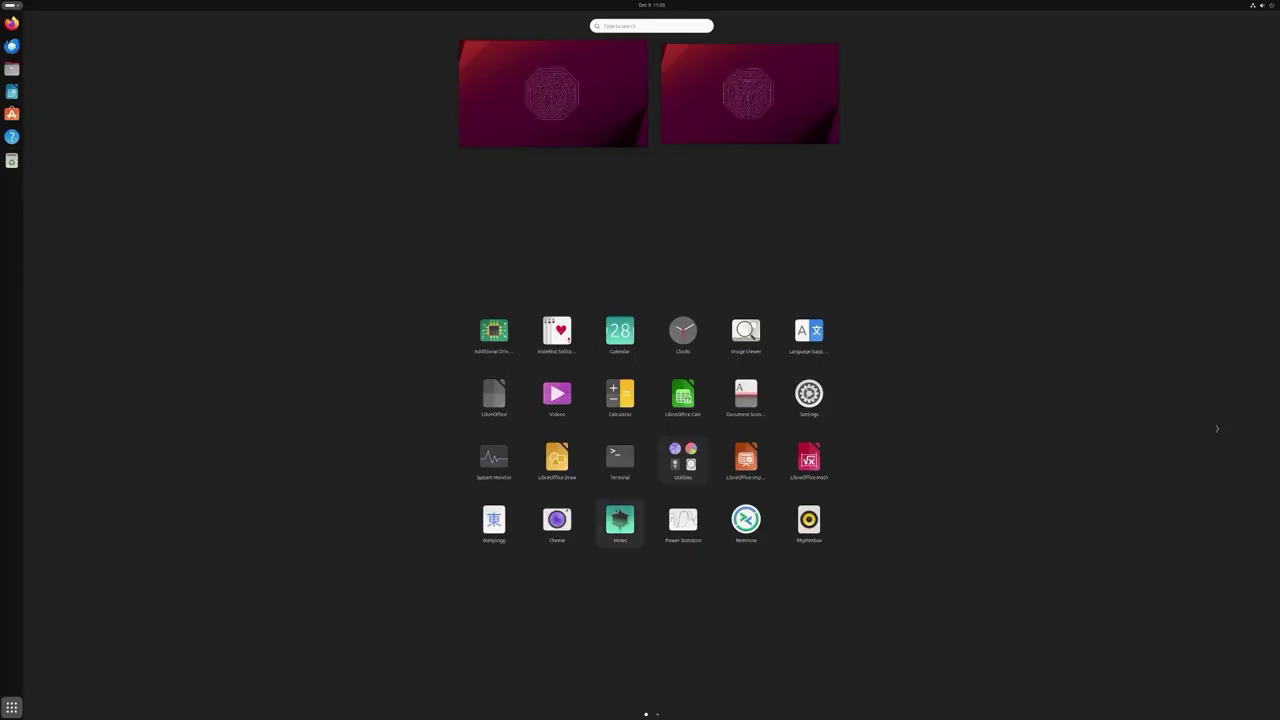
pyautogui.click(683, 520)
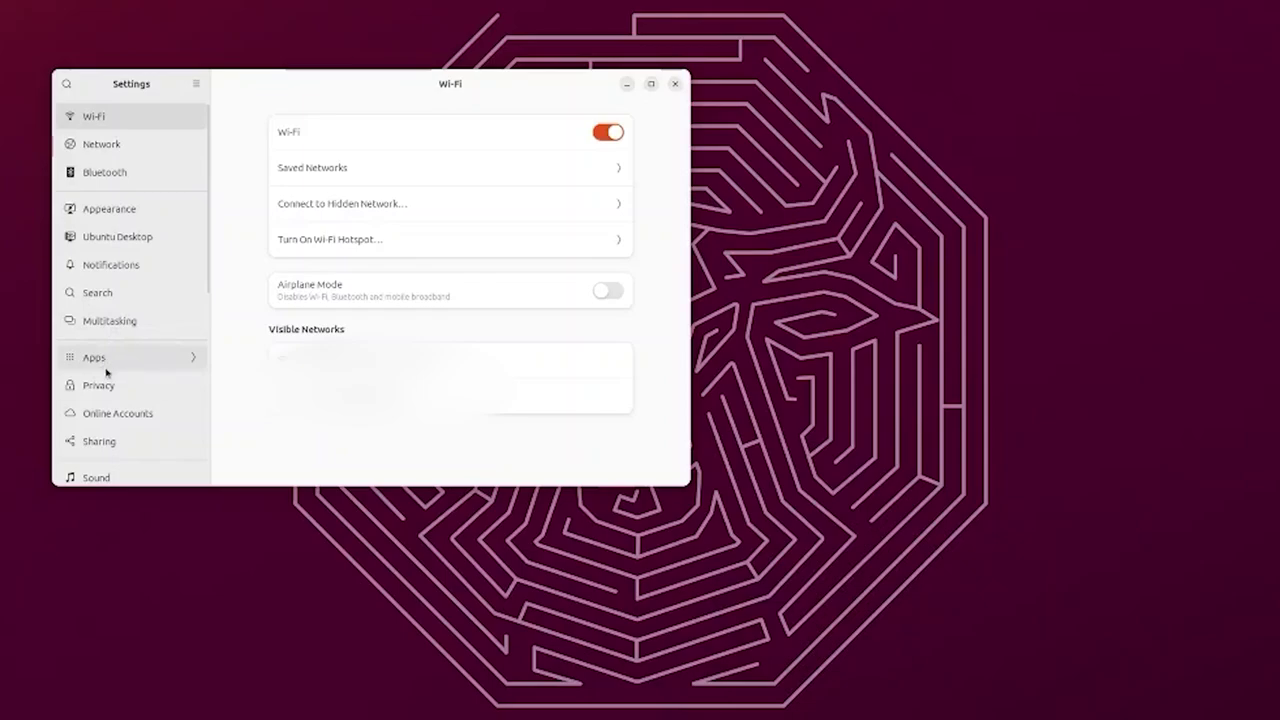
# Browse the Settings Apps list, return to the main settings list, and page the app grid
pyautogui.scroll(-2, 112, 438)
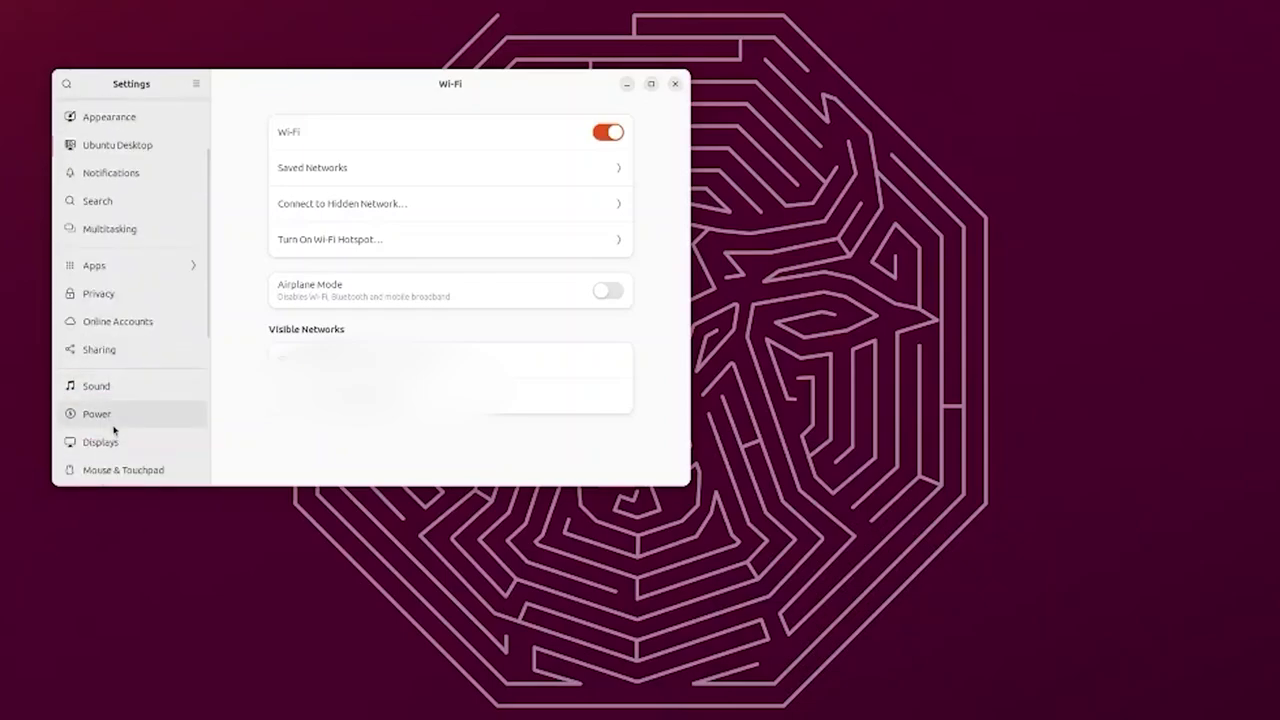
pyautogui.click(118, 266)
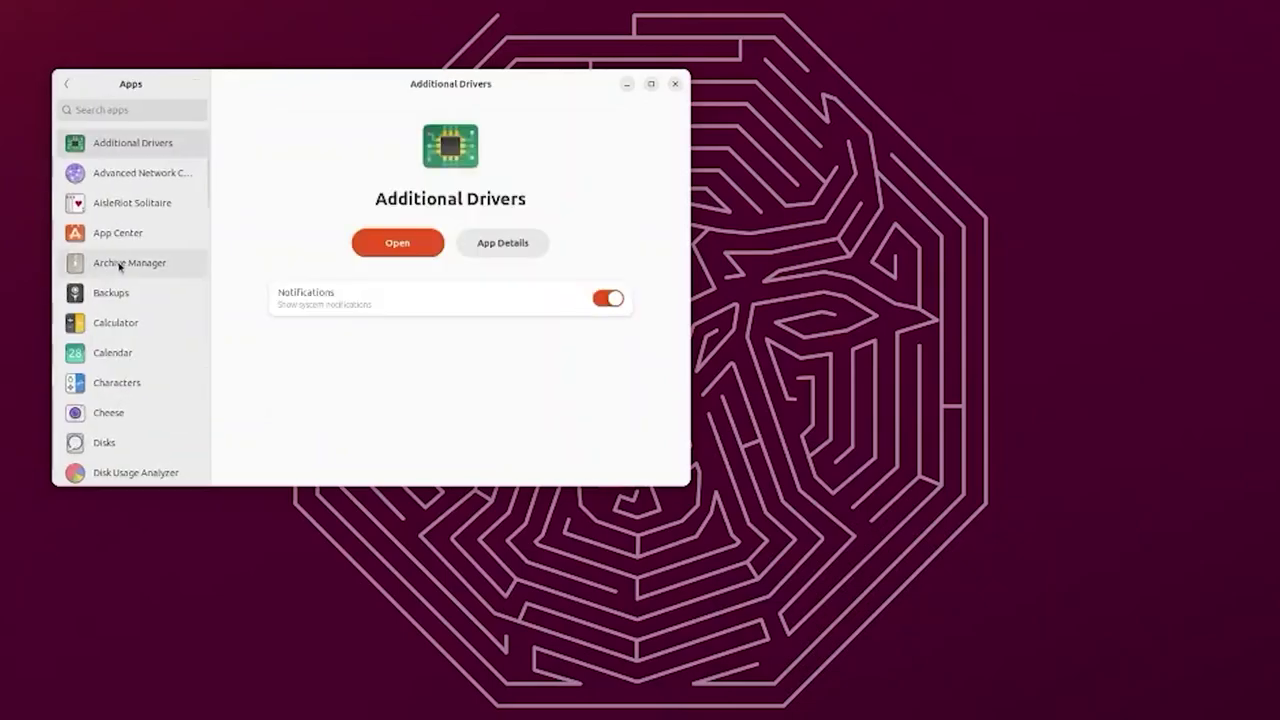
pyautogui.scroll(-7, 119, 265)
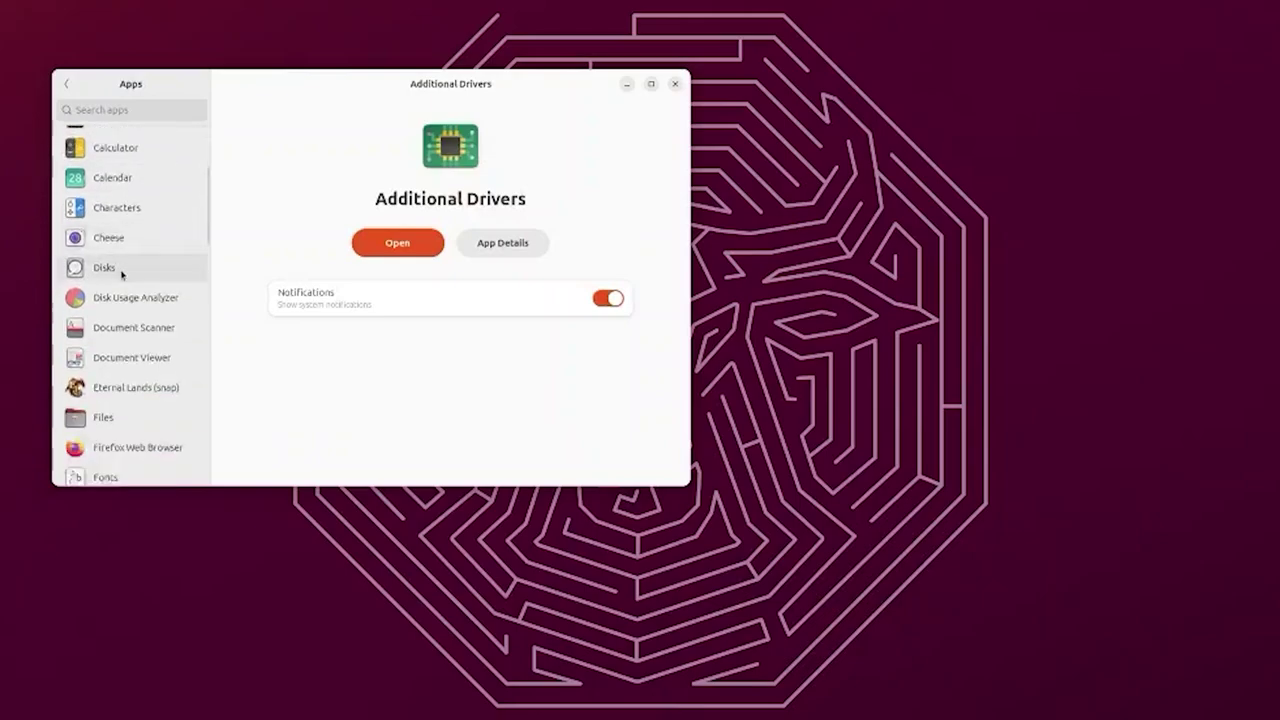
pyautogui.scroll(7, 100, 292)
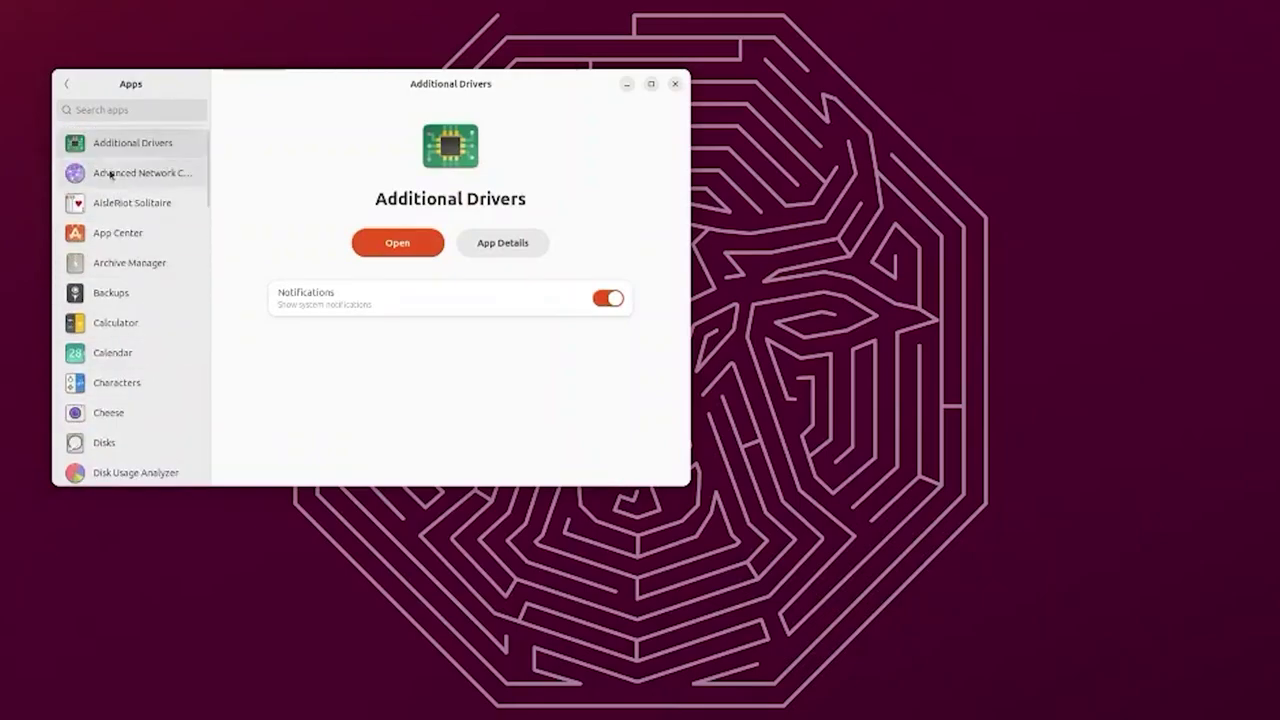
pyautogui.click(66, 84)
pyautogui.scroll(-5, 129, 343)
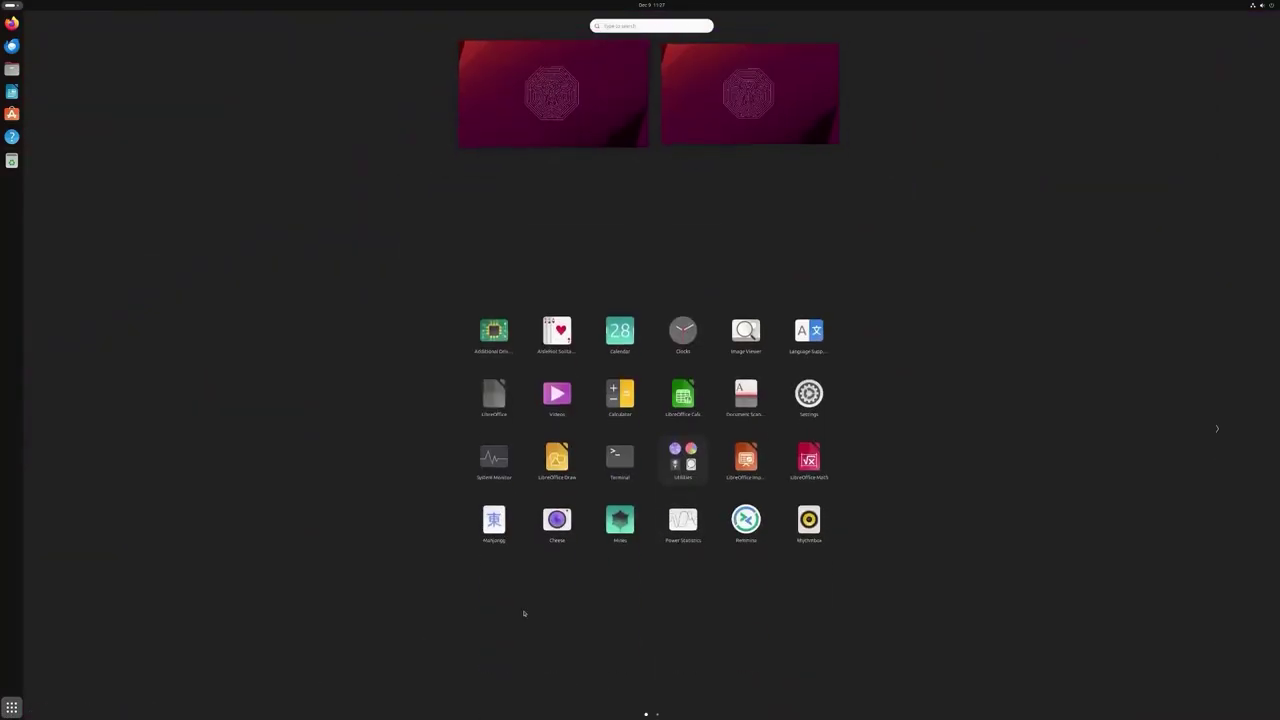
pyautogui.click(1217, 428)
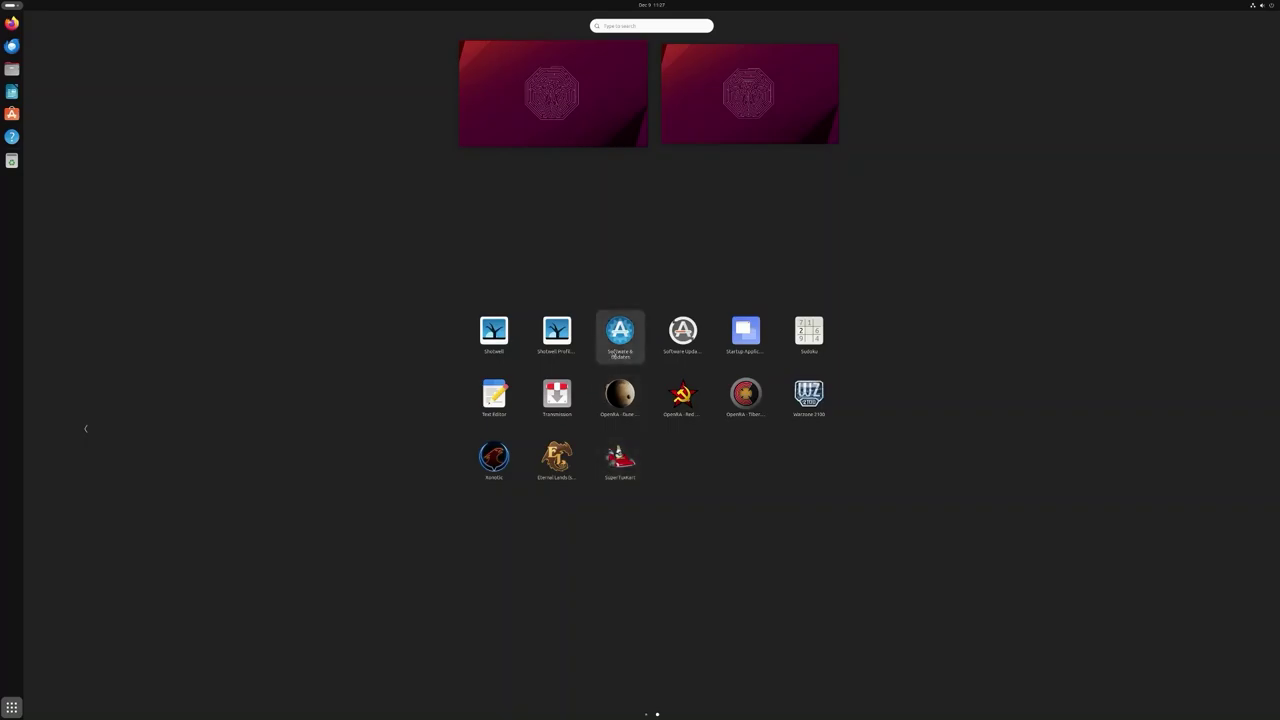
# Launch Software & Updates, centre its window and review the Updates tab settings
pyautogui.click(619, 335)
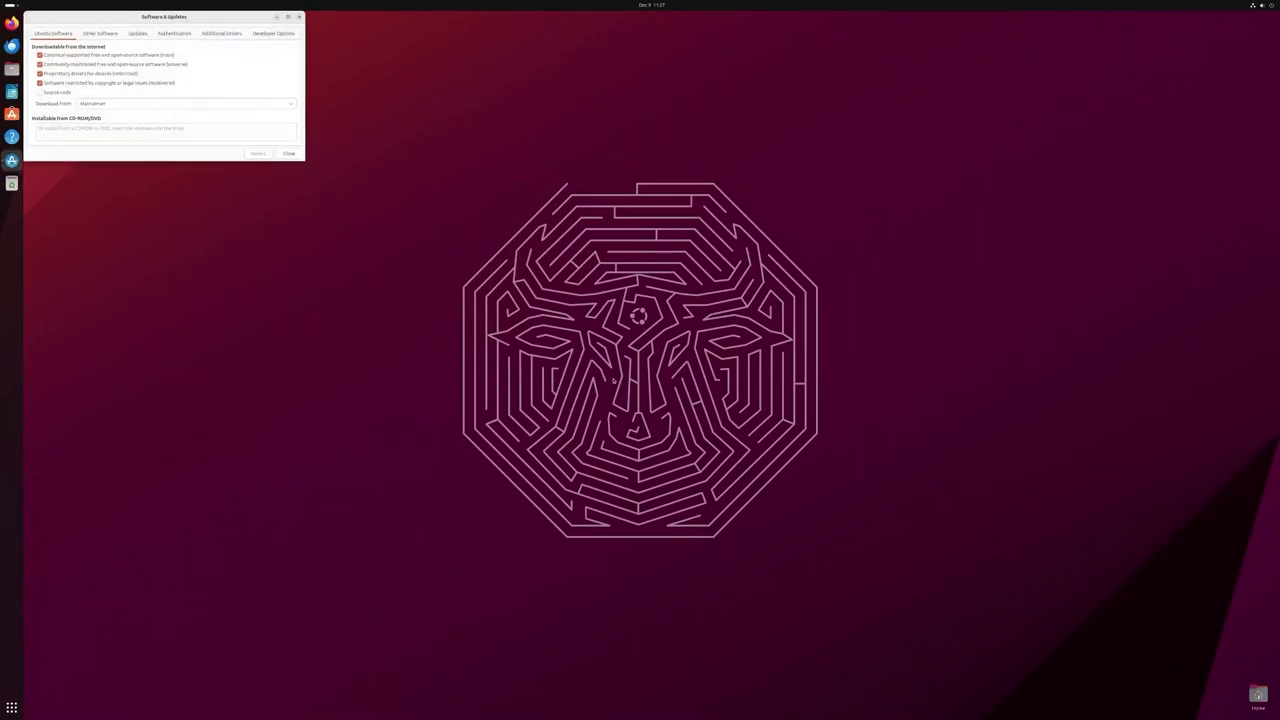
pyautogui.moveTo(242, 18); pyautogui.dragTo(550, 187)
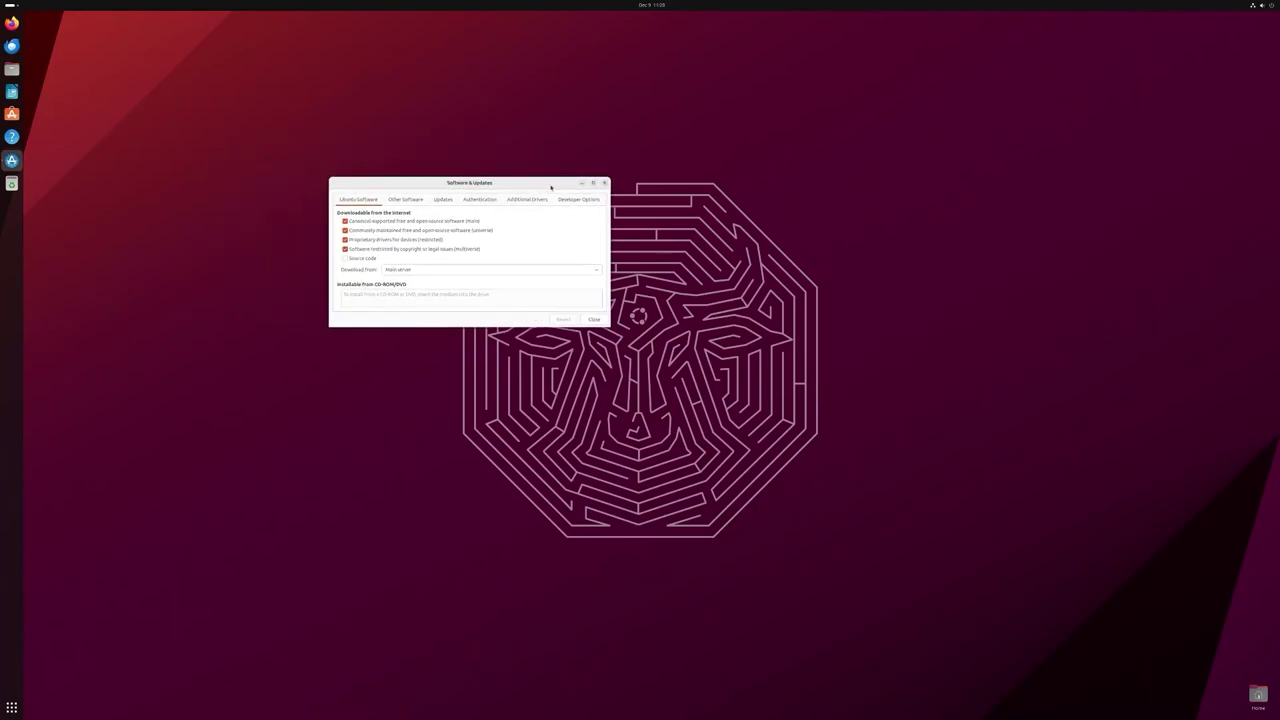
pyautogui.click(436, 201)
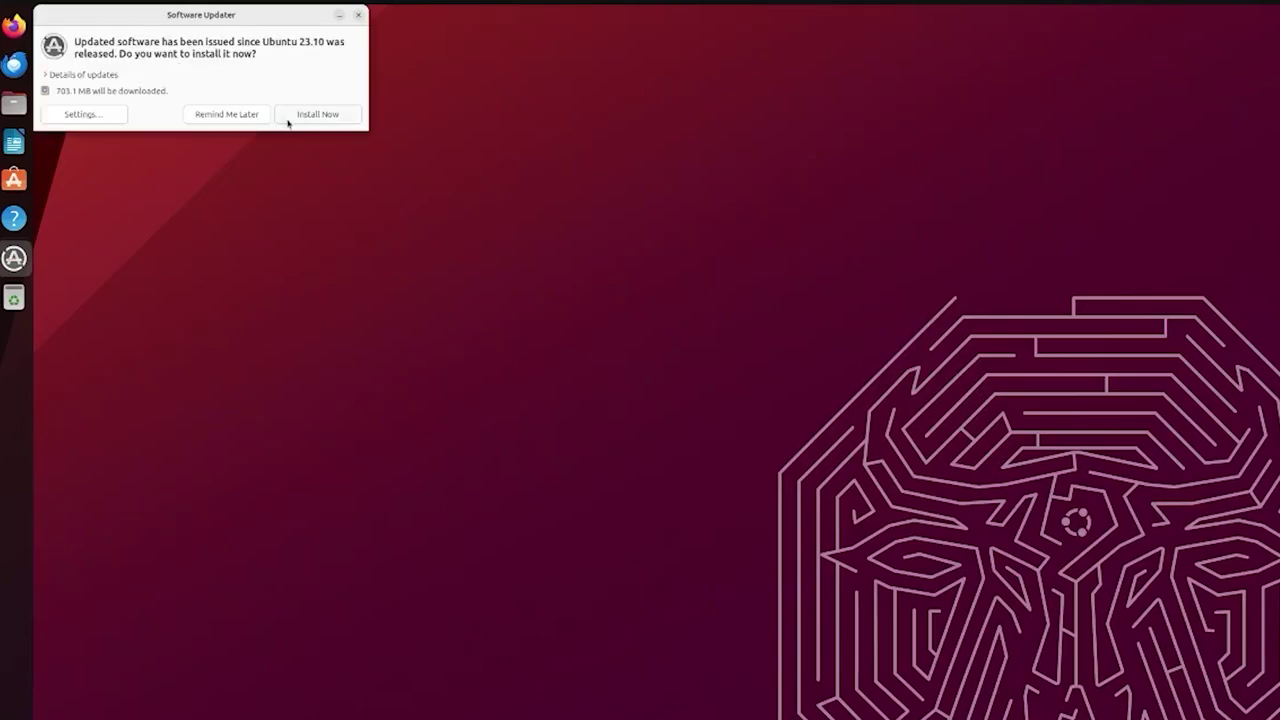
# Install the offered updates, authorizing with the account password
pyautogui.click(319, 115)
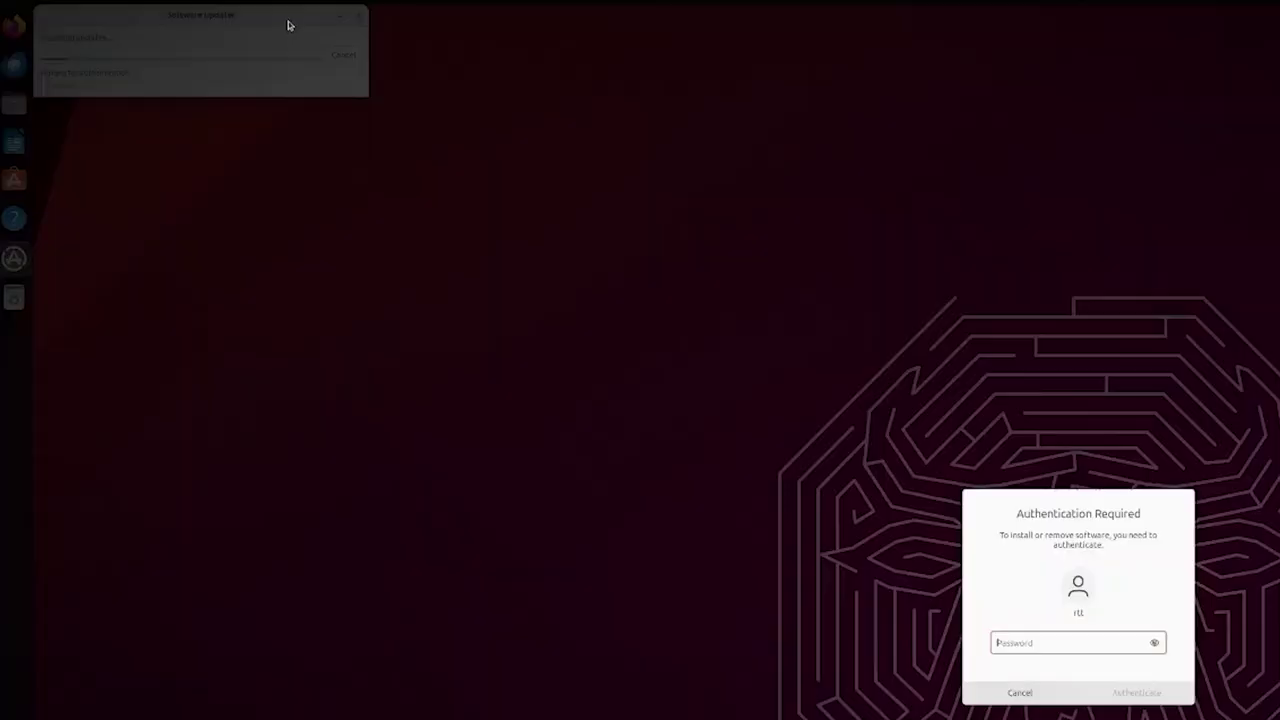
pyautogui.write('•••••••••••••')
pyautogui.press('Return')
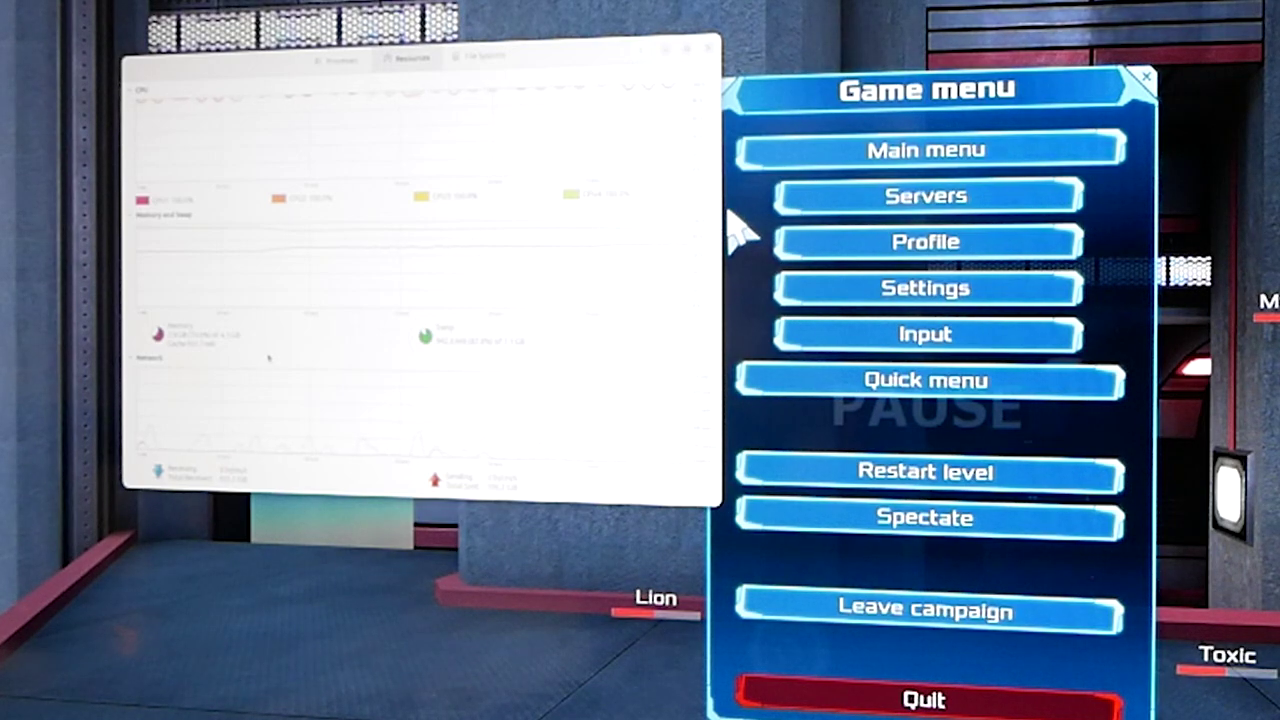
# Relaunch Xonotic from the second page of the application grid
pyautogui.hotkey('alt', '1')
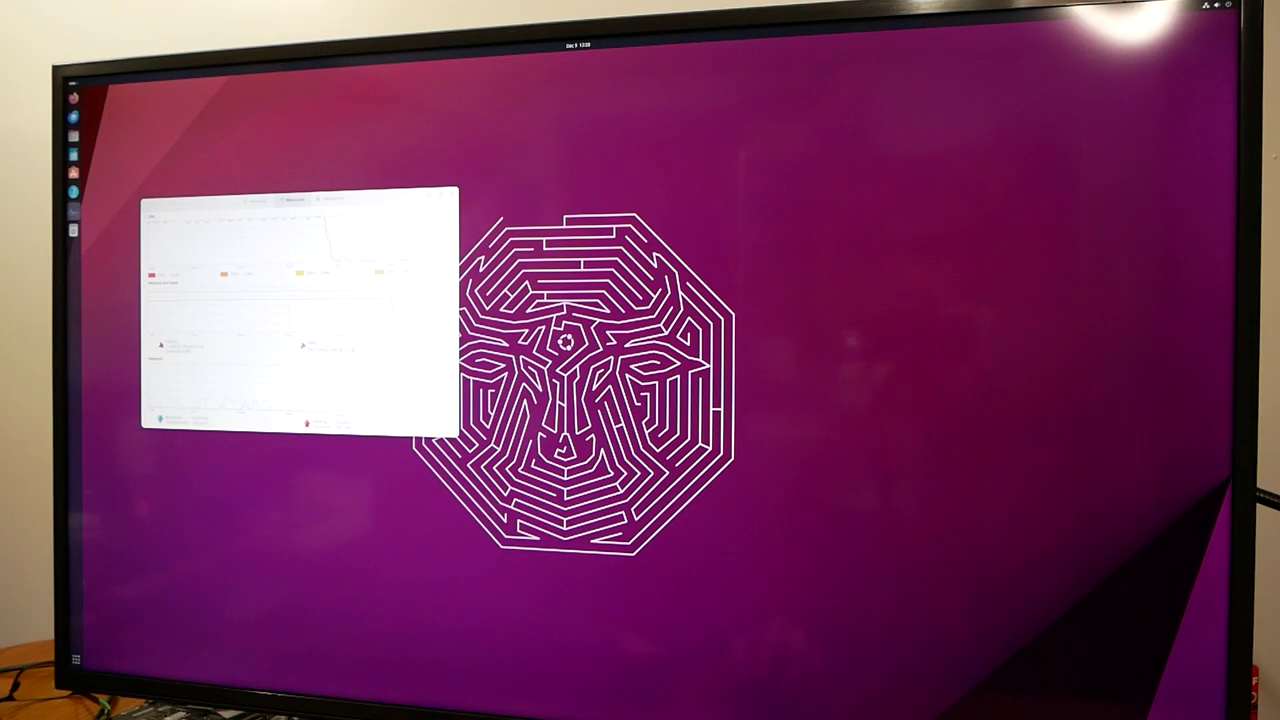
pyautogui.press('super+a')
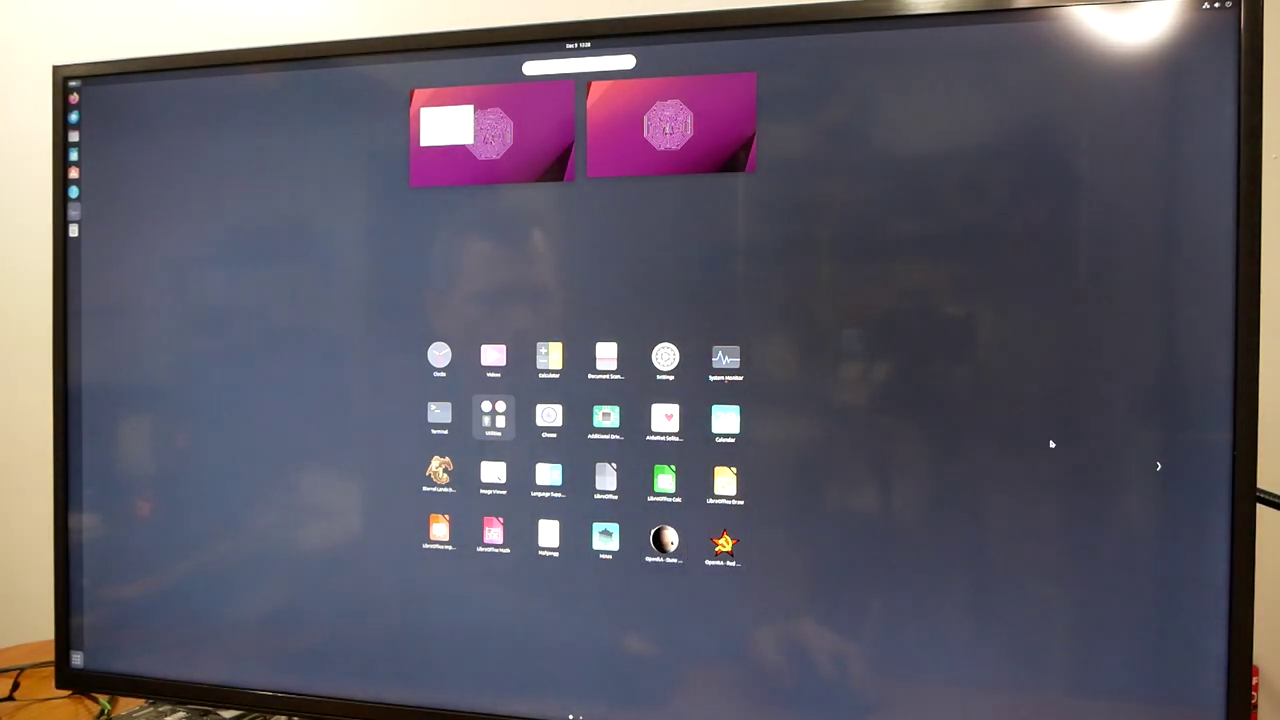
pyautogui.click(1157, 465)
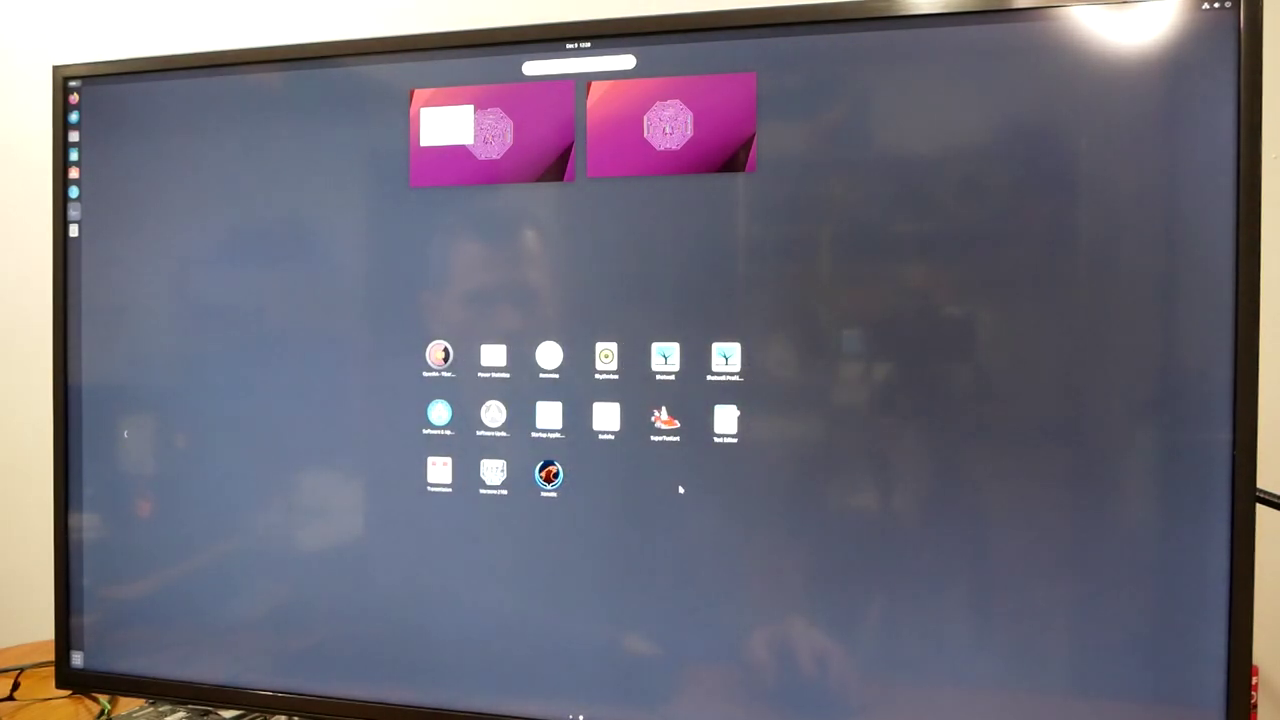
pyautogui.click(549, 477)
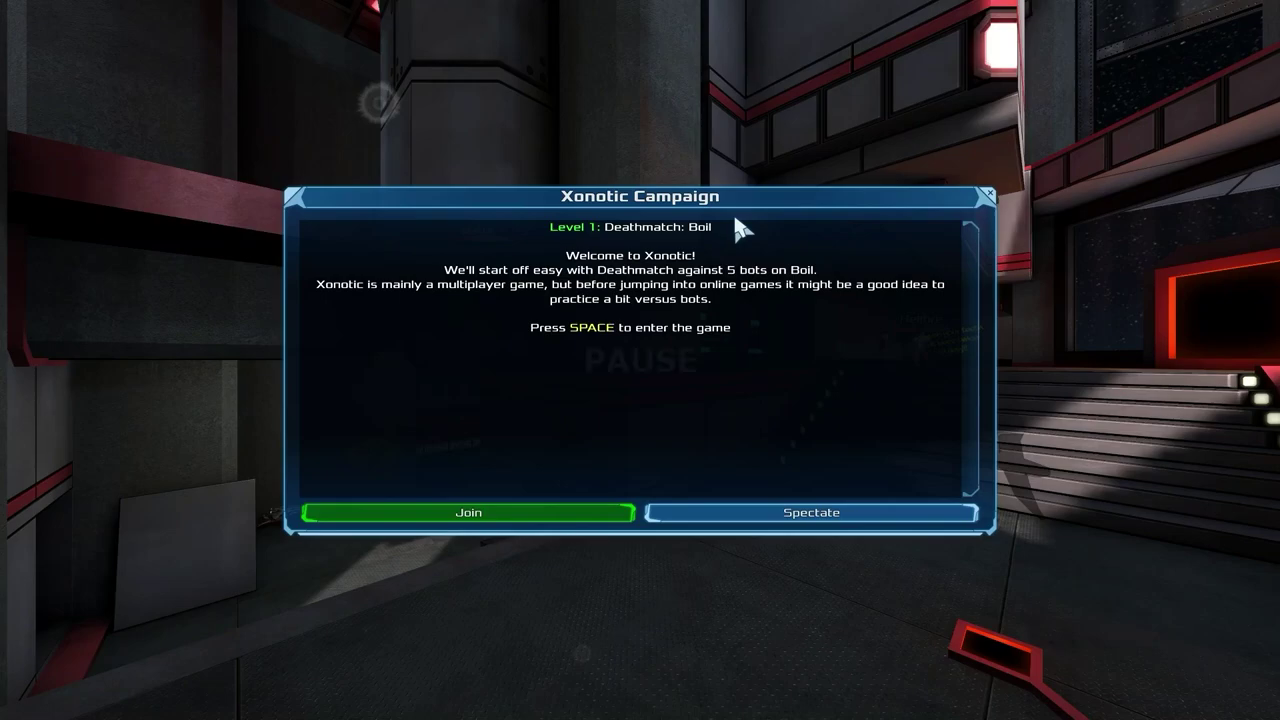
# Join the Level 1 Deathmatch on Boil, play it, then pause to the Game menu
pyautogui.press('space')
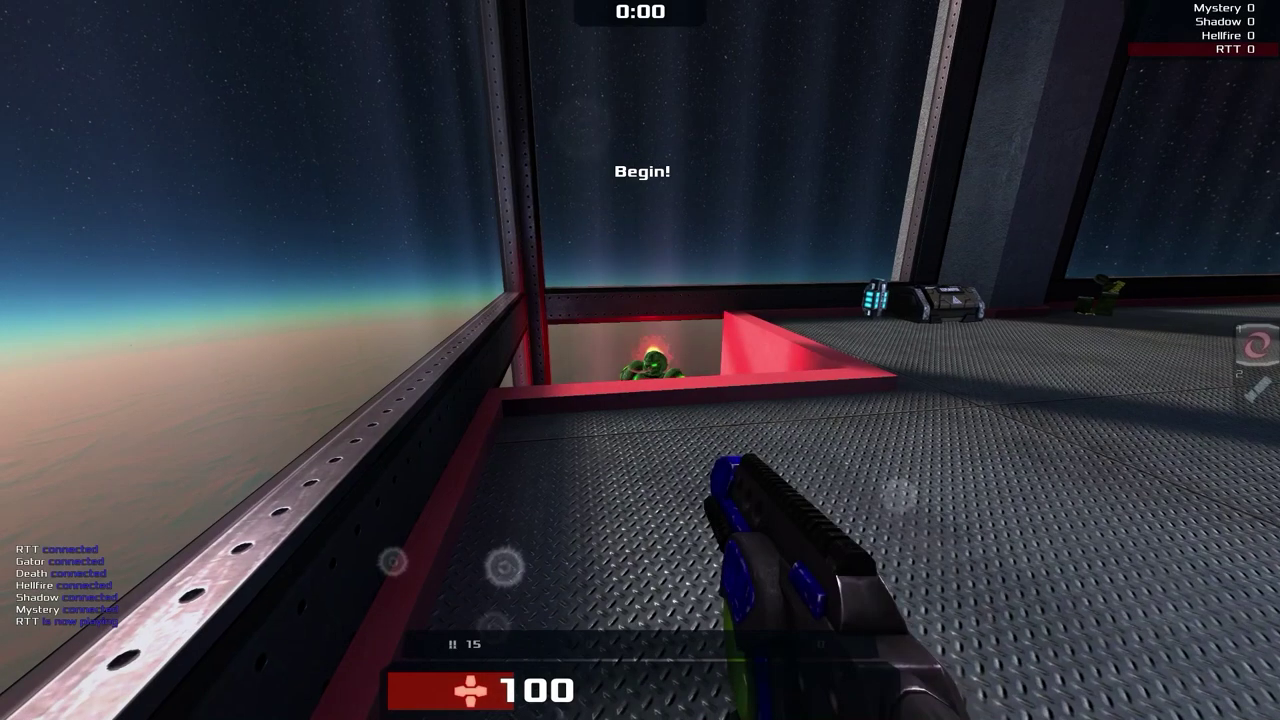
pyautogui.press('Escape')
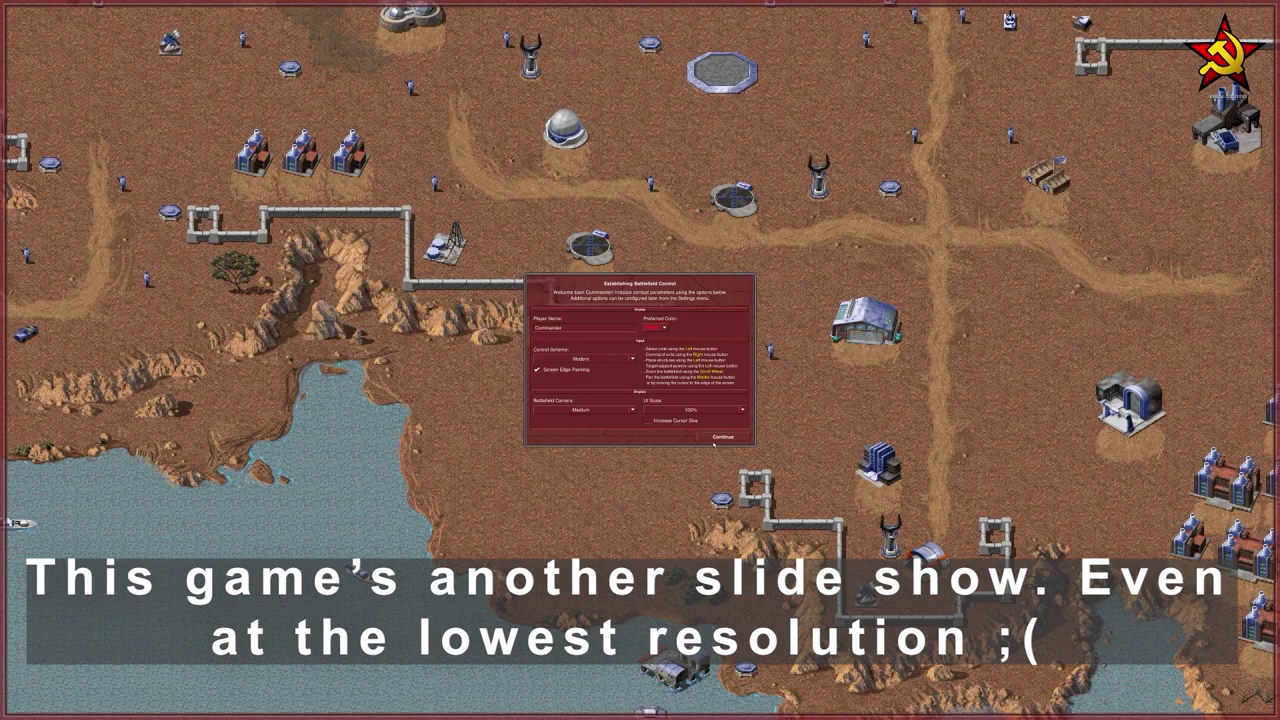
# Accept OpenRA's first-run control settings and return to its main menu
pyautogui.click(722, 437)
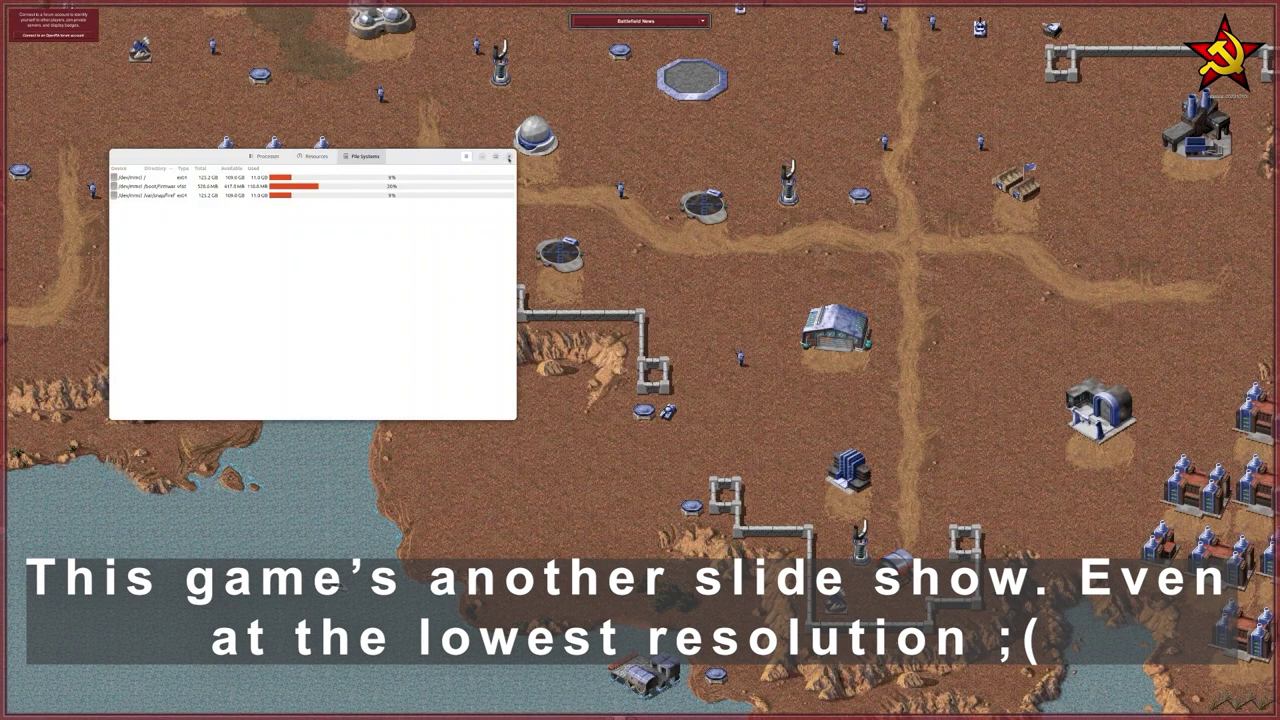
pyautogui.click(509, 158)
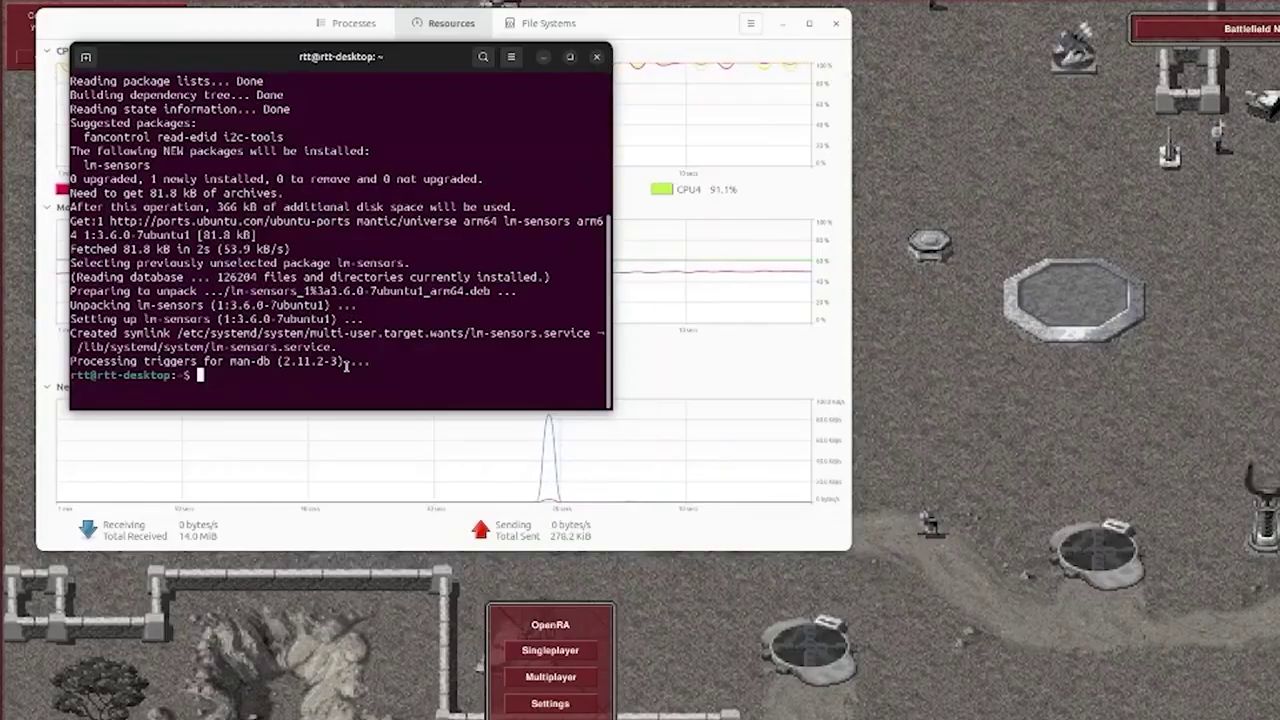
# Run sensors showing CPU at +65.5°C and fan at 4687 RPM, then shift the terminal right
pyautogui.write('sensors')
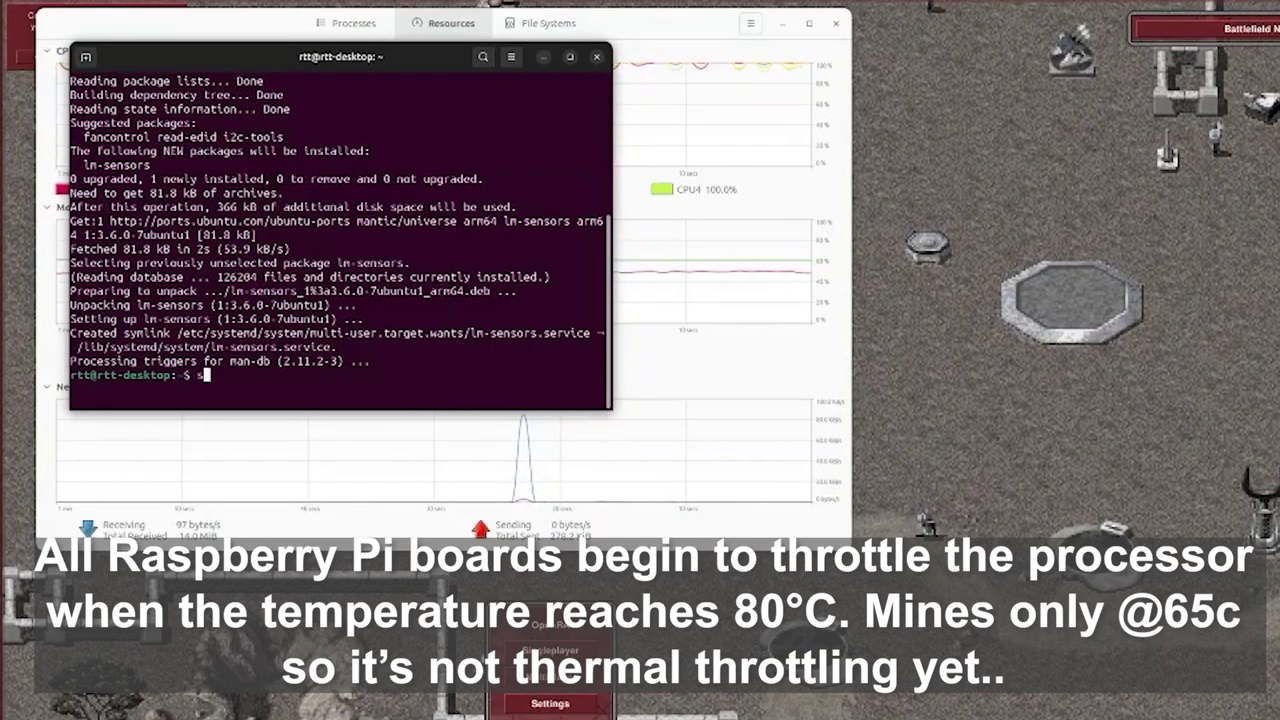
pyautogui.press('Return')
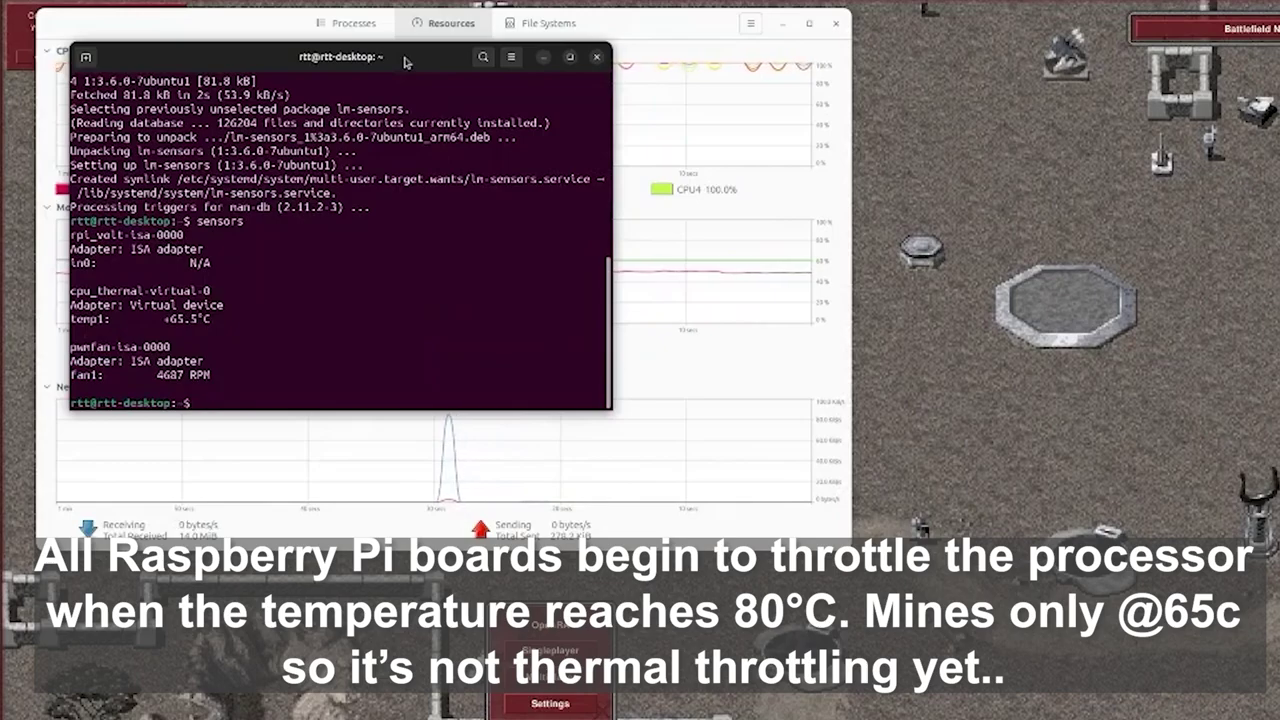
pyautogui.moveTo(396, 60); pyautogui.dragTo(1224, 198)
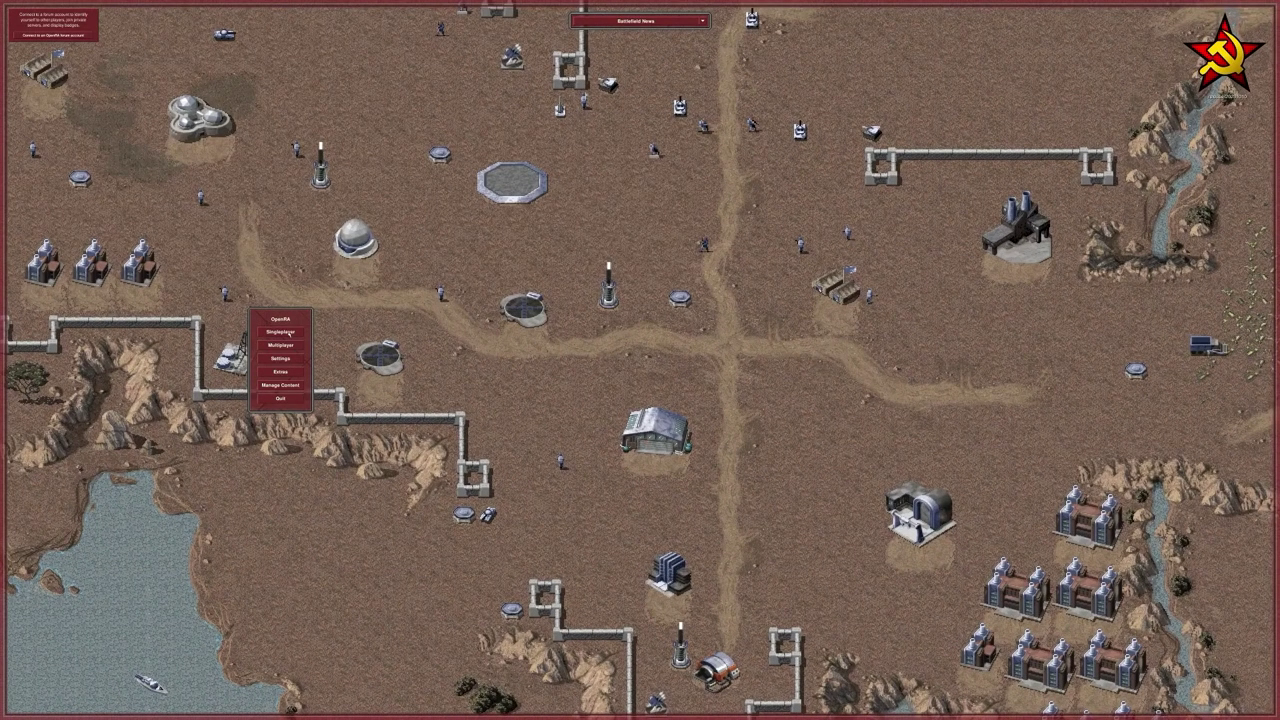
# Quit OpenRA and show the installed applications grid from the dock
pyautogui.click(281, 398)
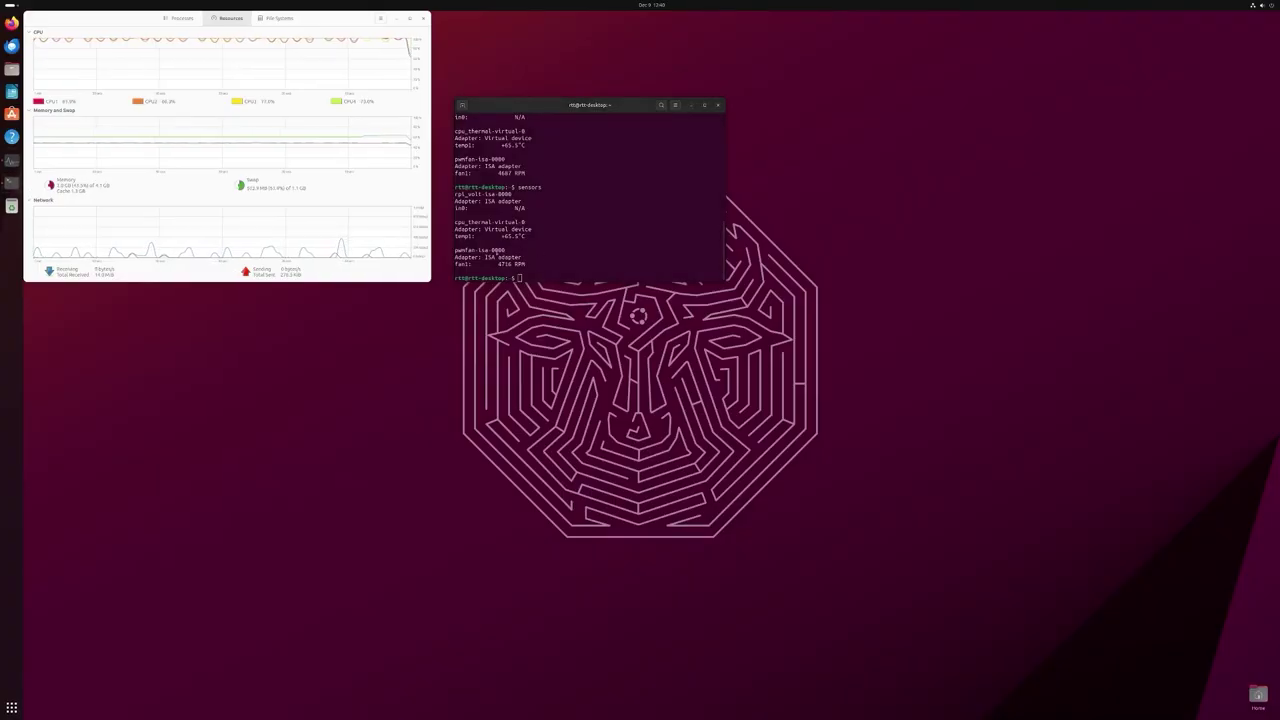
pyautogui.click(12, 706)
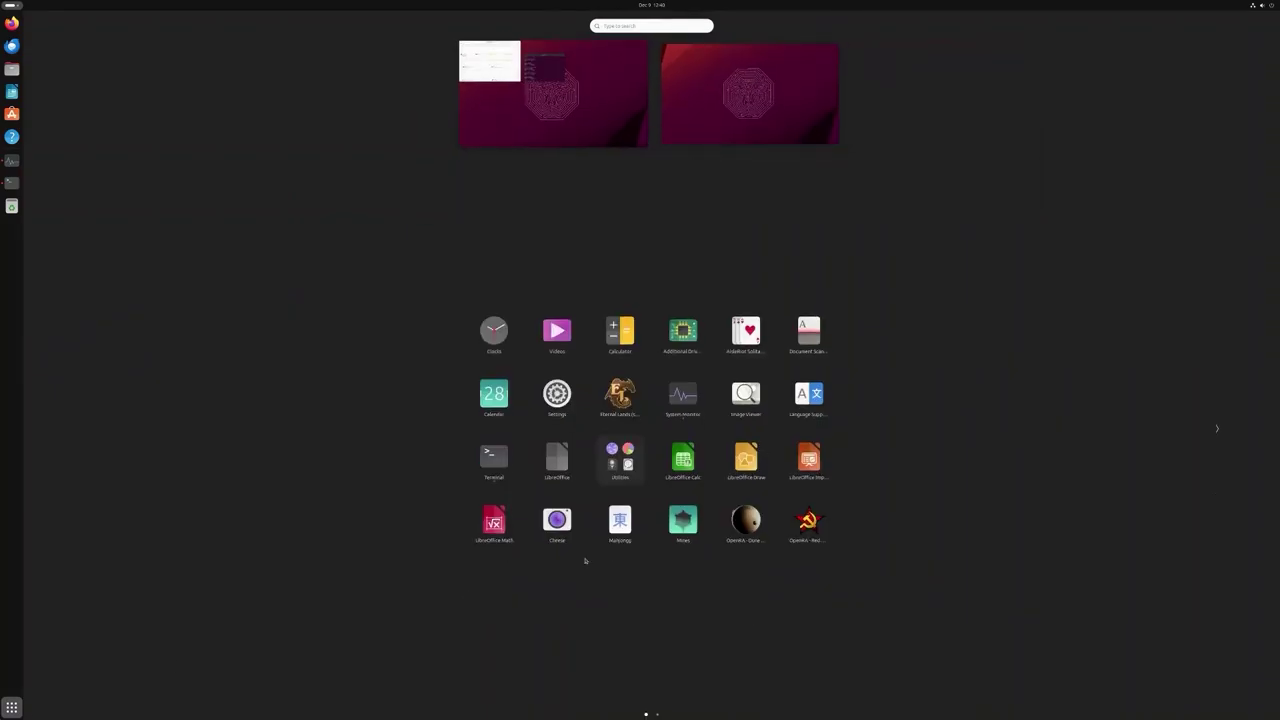